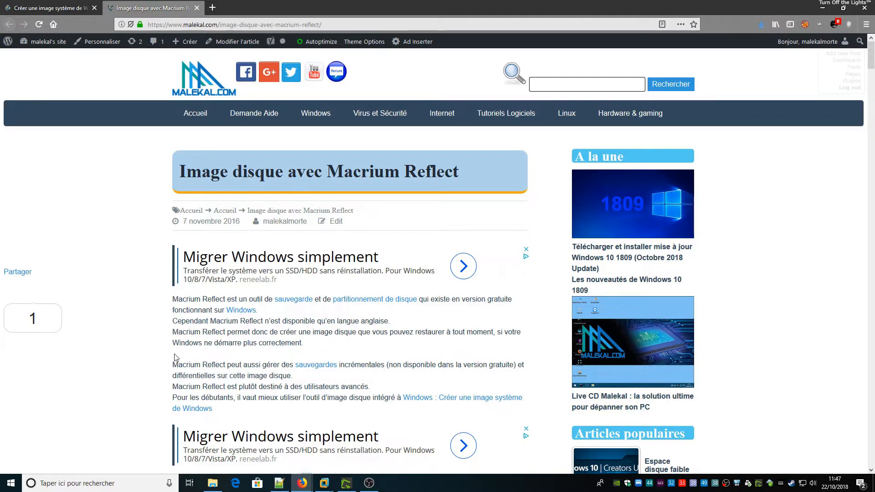
Read the Macrium Reflect article from its introduction through the version comparison and the download instructions.
scroll(391, 255, down, 15)
scroll(368, 277, down, 20)
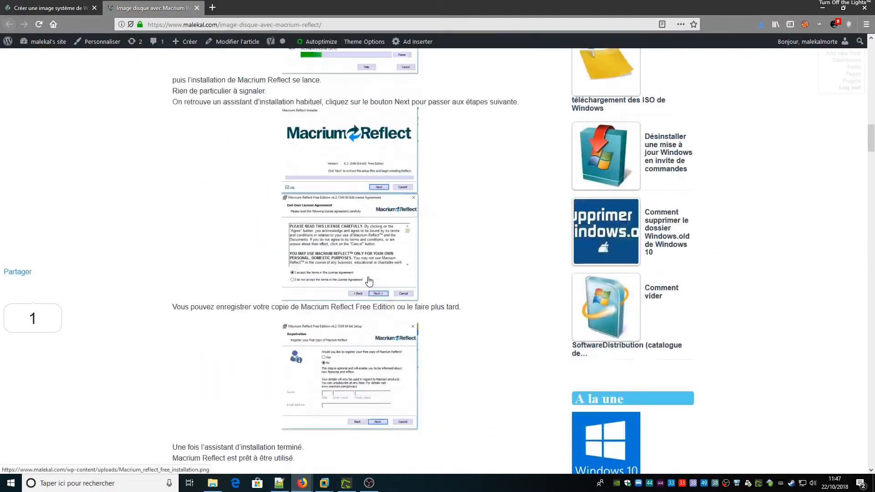
drag(870, 314, 848, 65)
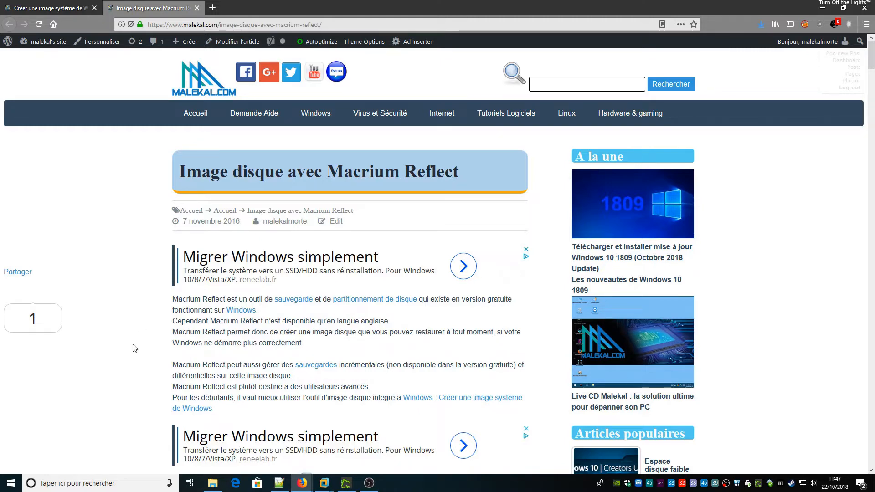
scroll(133, 351, down, 10)
scroll(134, 353, down, 3)
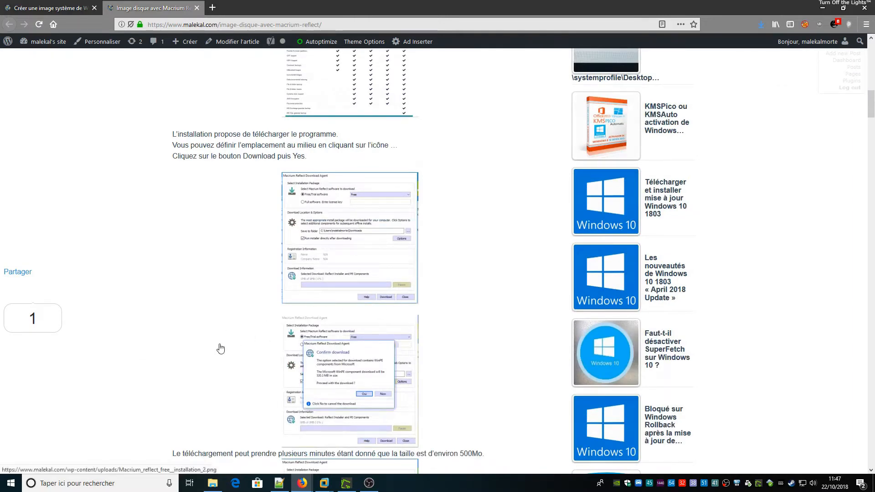
scroll(217, 350, up, 3)
scroll(218, 350, down, 6)
scroll(217, 350, up, 2)
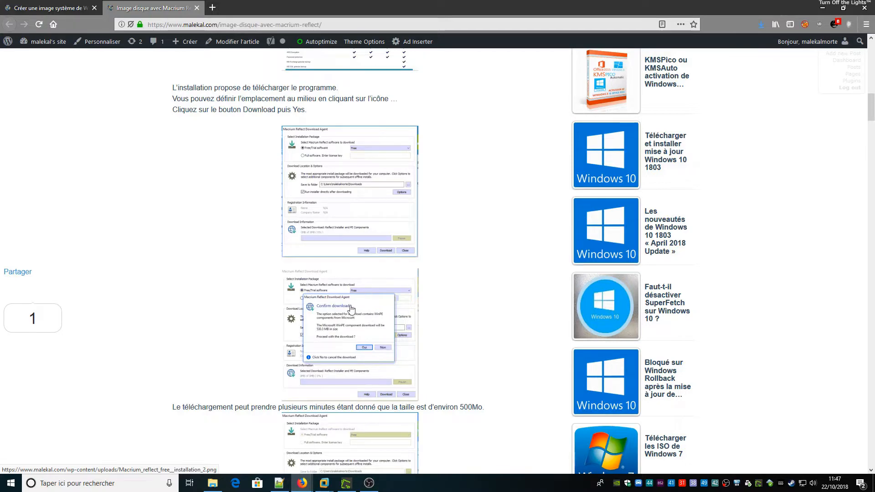
scroll(351, 312, down, 5)
scroll(338, 377, up, 3)
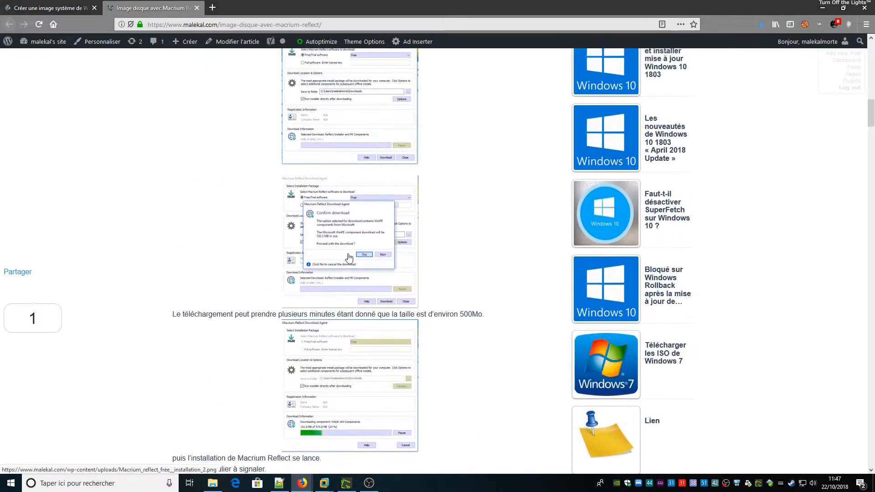
View the article's "Confirm download" screenshot at full size in a separate tab, and close that tab.
right_click(348, 241)
click(374, 247)
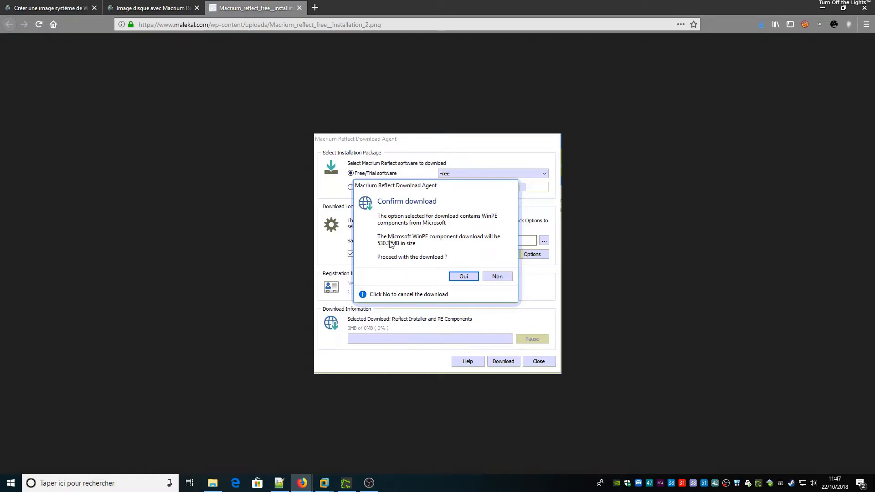
click(299, 8)
Review the article's installation wizard screenshots, covering the installer, licence agreement and registration pages.
scroll(240, 388, down, 6)
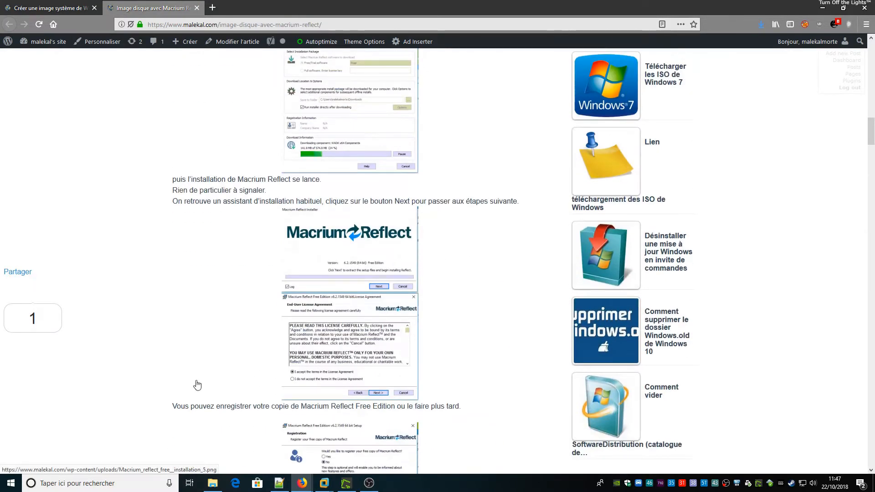
scroll(224, 381, down, 5)
scroll(195, 380, up, 1)
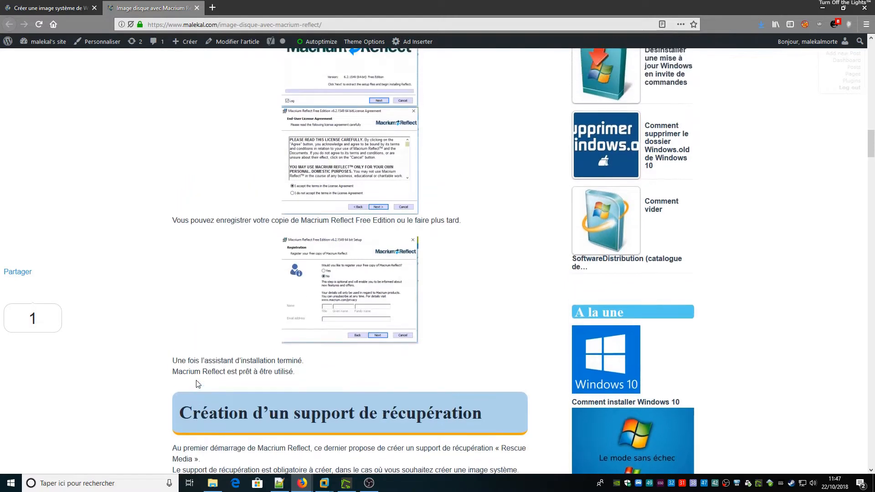
scroll(197, 385, up, 1)
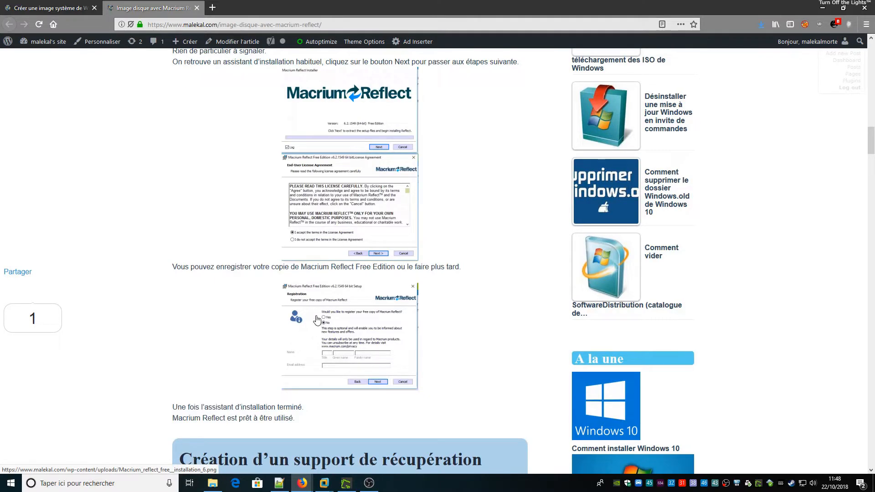
scroll(317, 320, up, 1)
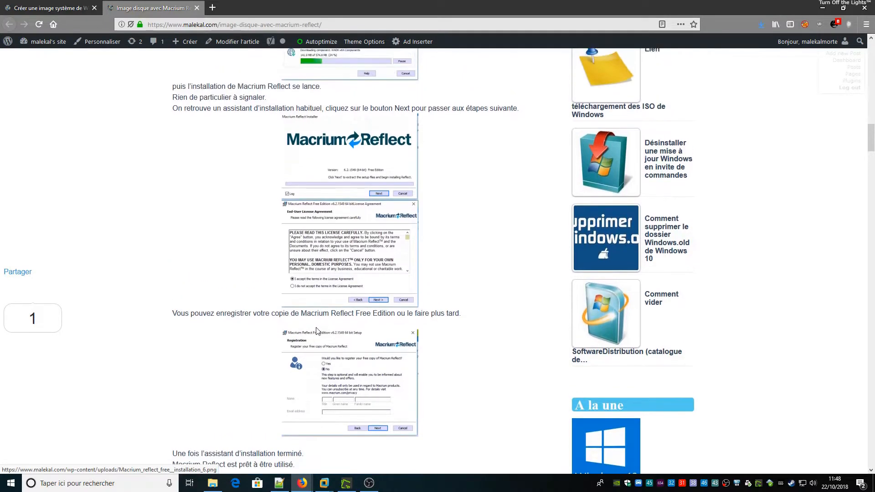
scroll(318, 331, up, 15)
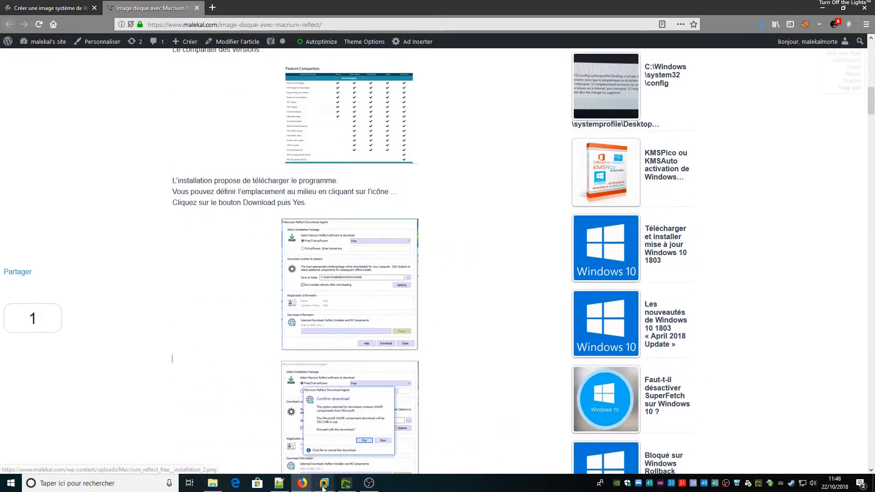
Switch to the Windows 10 x64 virtual machine in VMware Workstation and show it full screen.
mouse_move(323, 482)
click(370, 416)
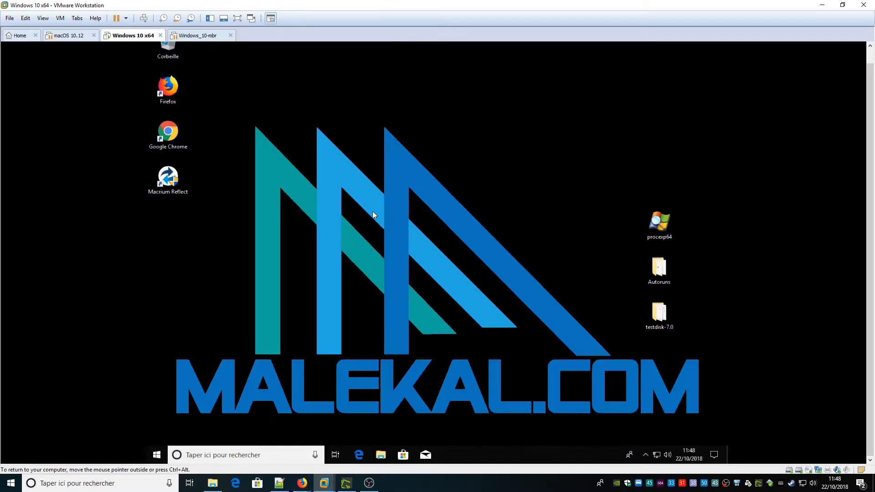
click(237, 20)
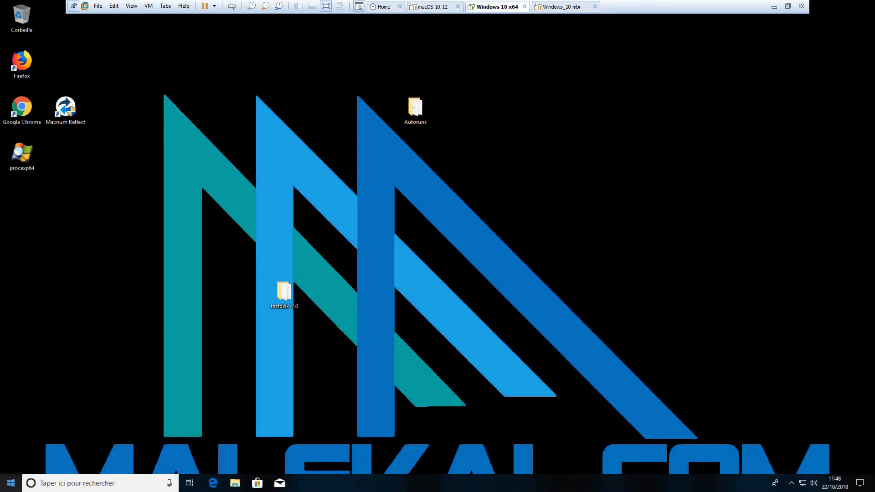
Open Disk Management in the virtual machine, enlarge its window and widen the Volume column.
right_click(7, 490)
click(76, 322)
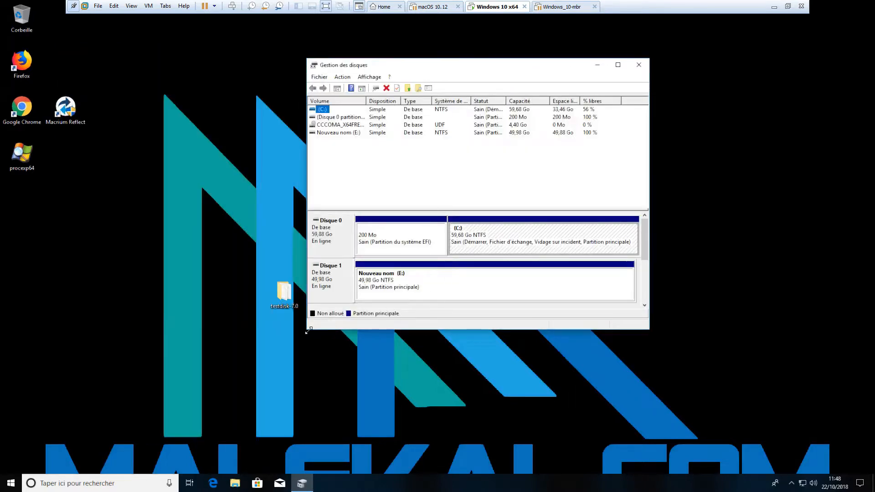
drag(163, 386, 155, 389)
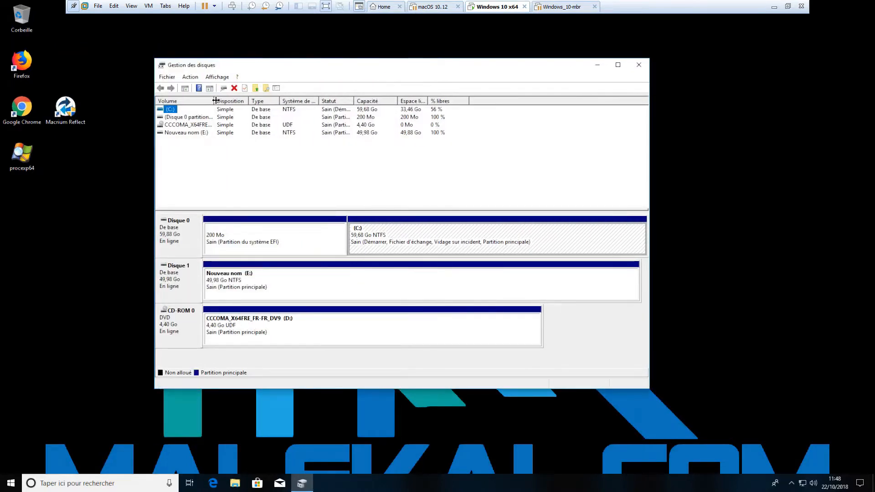
drag(214, 100, 236, 101)
Inspect the EFI and C: partitions on Disque 0 and the E: partition on Disque 1, and close Disk Management.
click(227, 233)
click(410, 234)
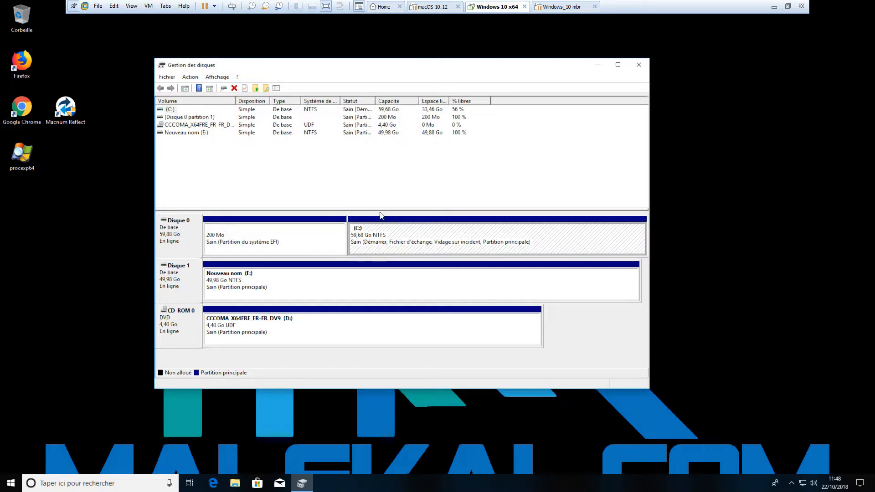
click(245, 276)
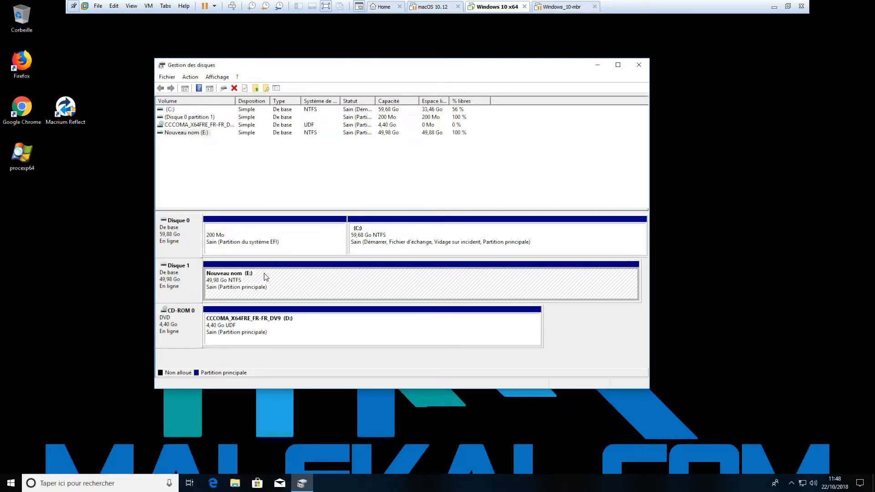
click(638, 65)
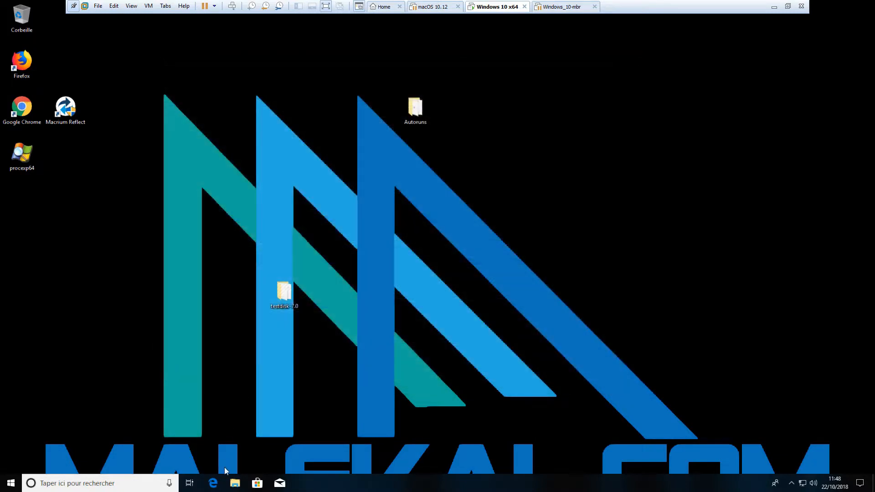
Check the Nouveau nom (E:) drive under Ce PC in File Explorer, and close the window.
click(235, 483)
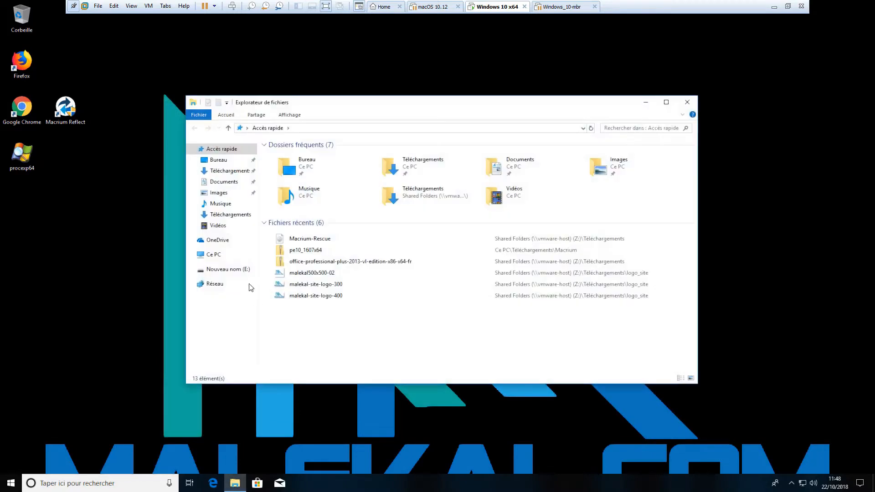
click(213, 254)
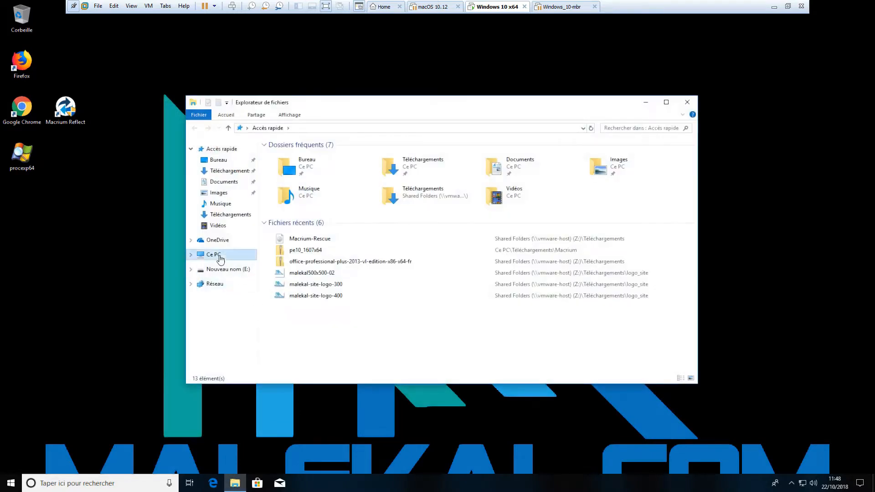
click(607, 257)
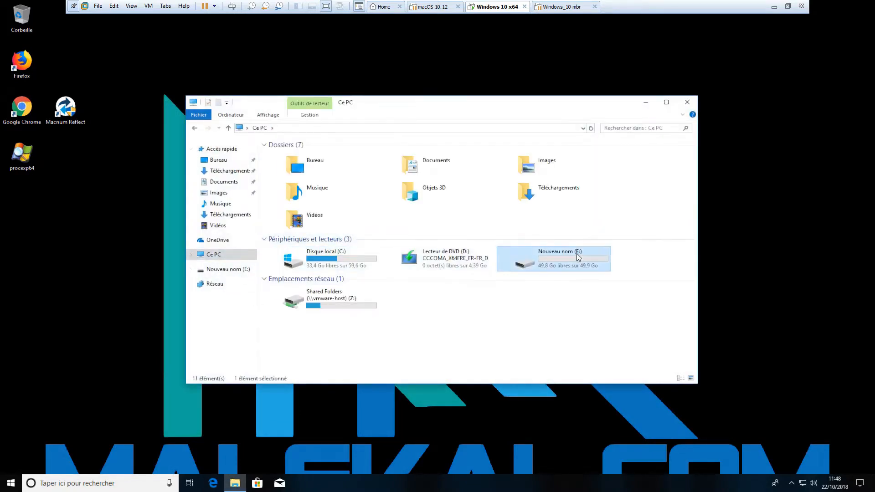
click(687, 102)
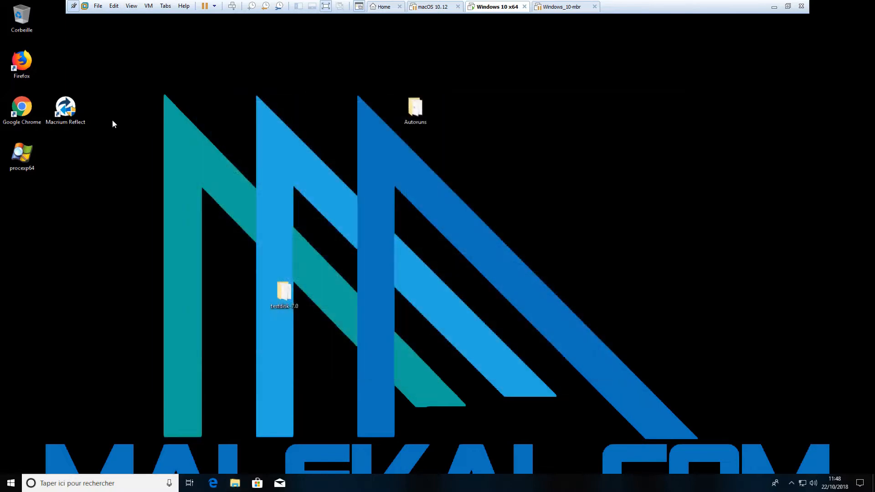
Launch Macrium Reflect from the desktop and look over its backup, restore and other task commands.
double_click(65, 109)
click(403, 304)
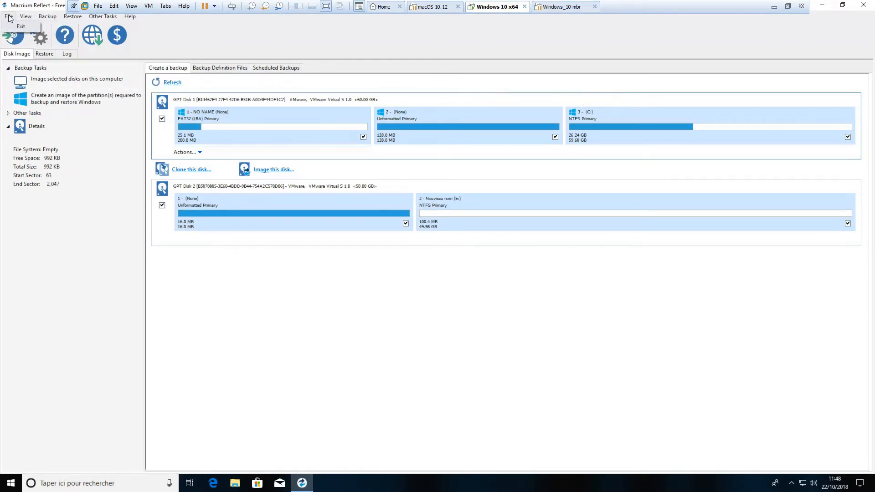
click(47, 17)
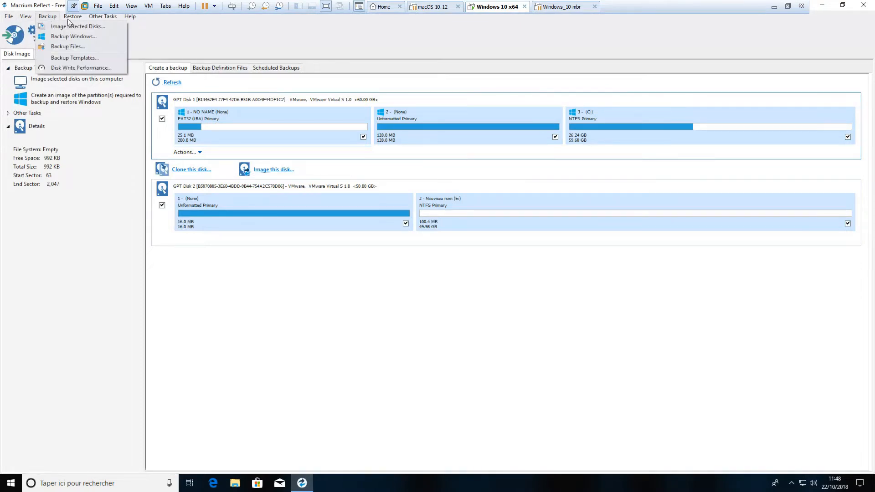
mouse_move(92, 22)
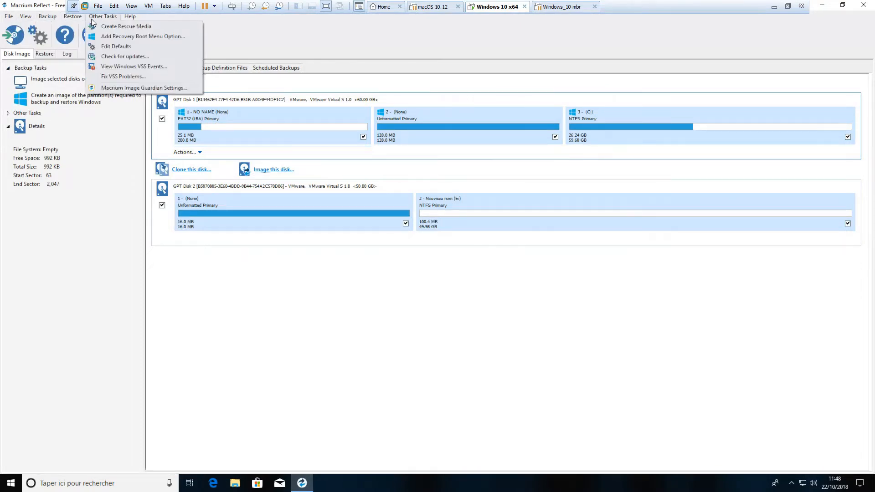
click(92, 19)
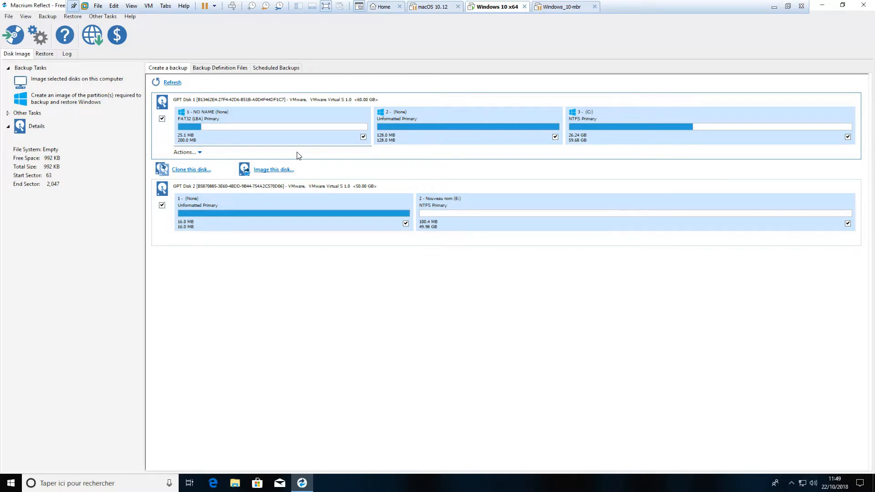
Delete the My Backup.xml backup definition file, including the file on disk and its scheduled tasks.
click(241, 68)
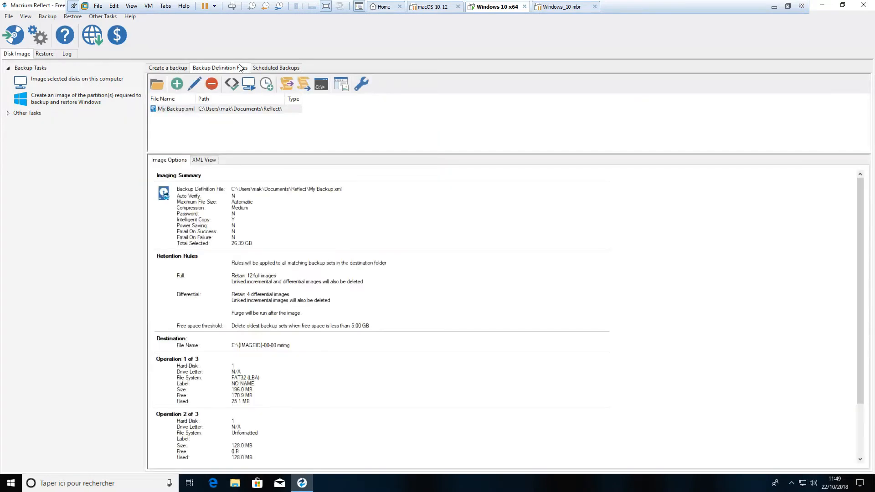
drag(284, 99, 330, 98)
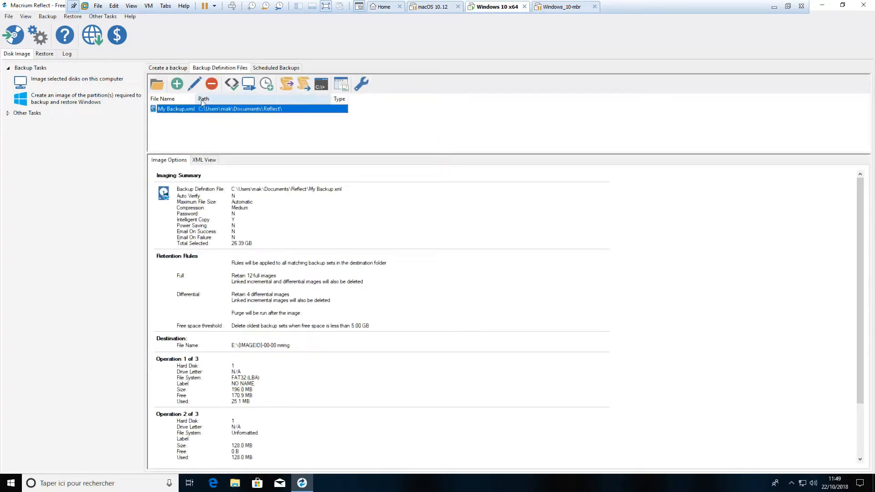
drag(196, 99, 230, 99)
click(211, 83)
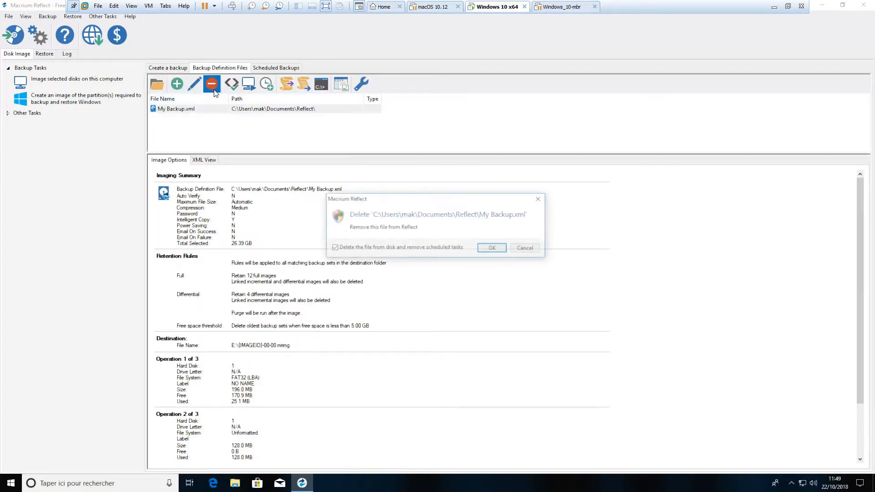
click(490, 249)
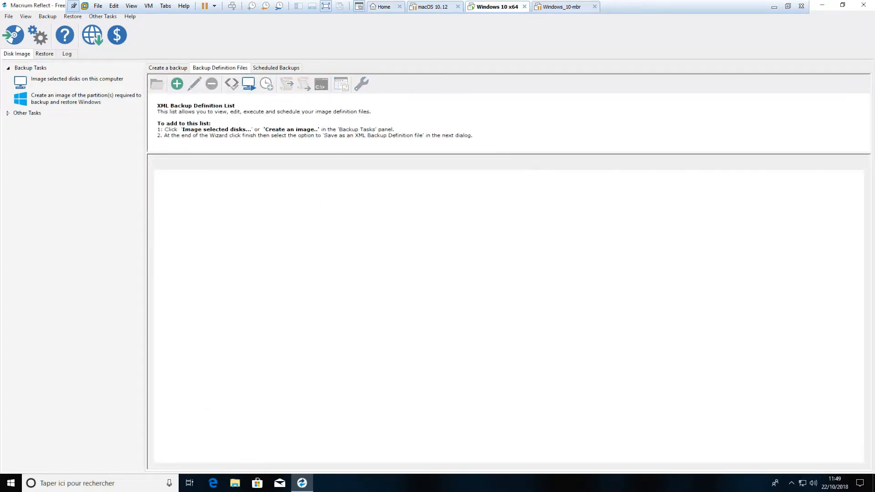
Check the scheduled backups, return to the backup creation view and review the available backup and restore commands.
click(273, 69)
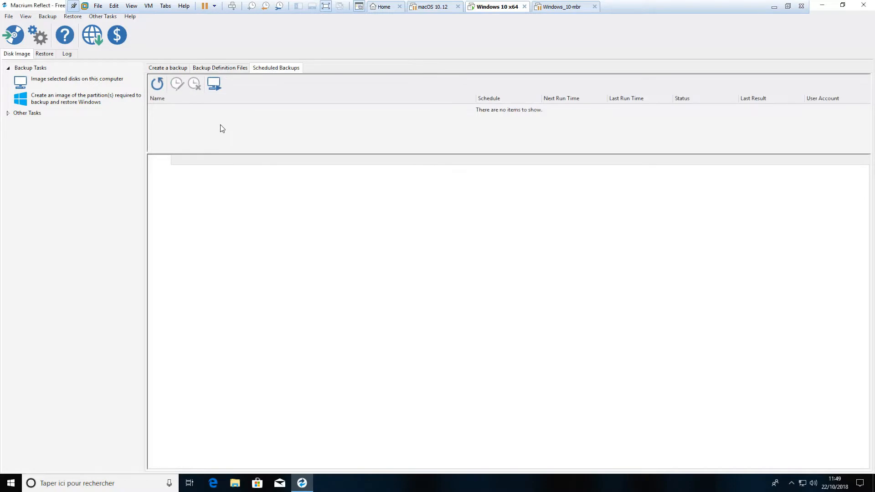
click(167, 69)
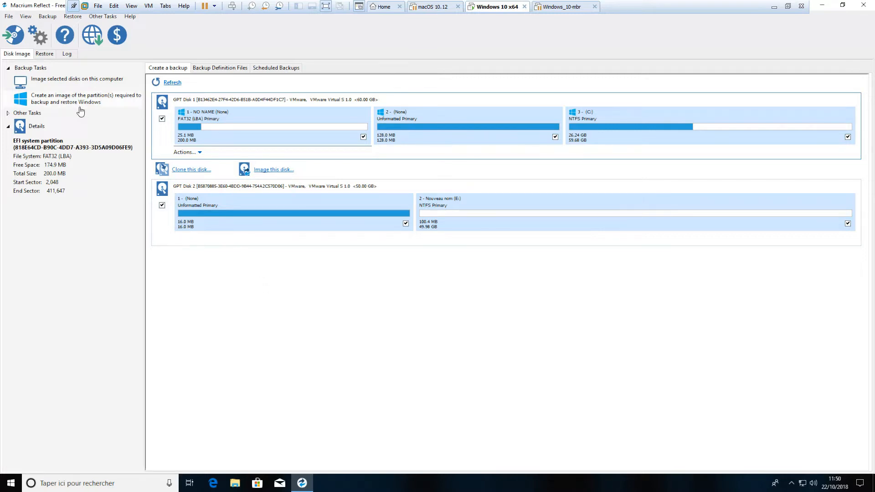
click(53, 16)
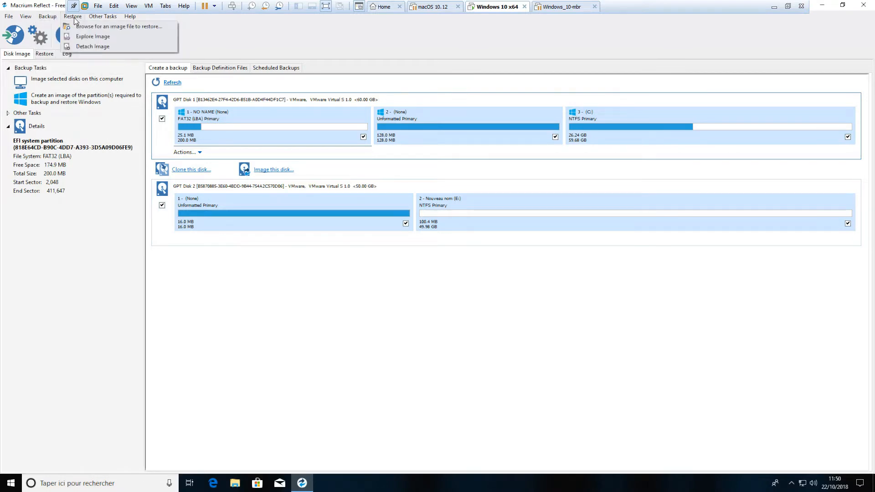
click(73, 17)
click(46, 17)
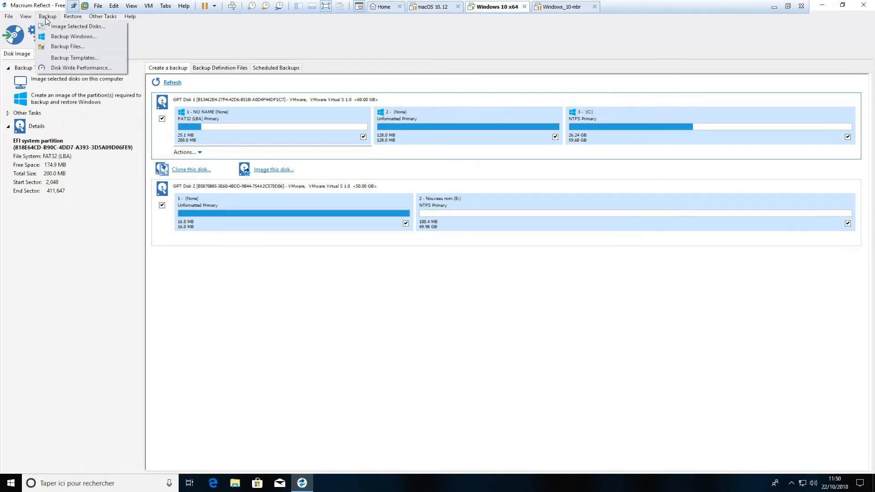
click(46, 17)
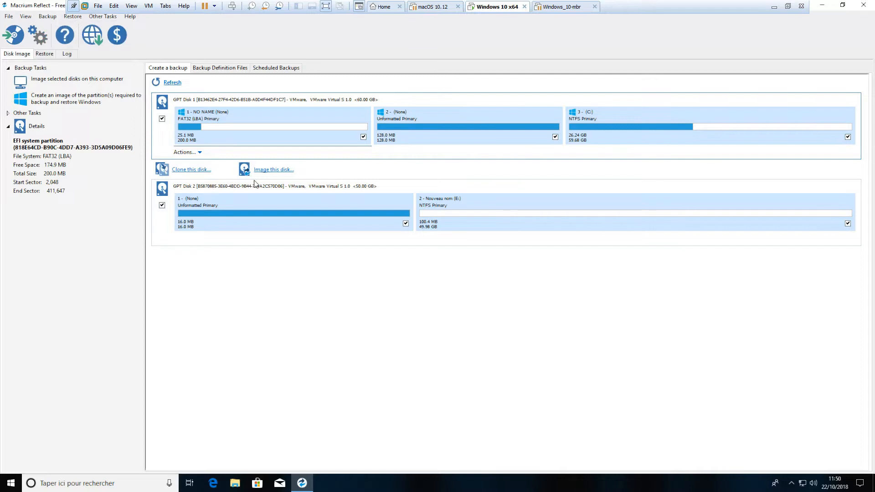
Start an image of GPT Disk 1 with all three partitions included and set the destination folder to E:\backup.
click(278, 169)
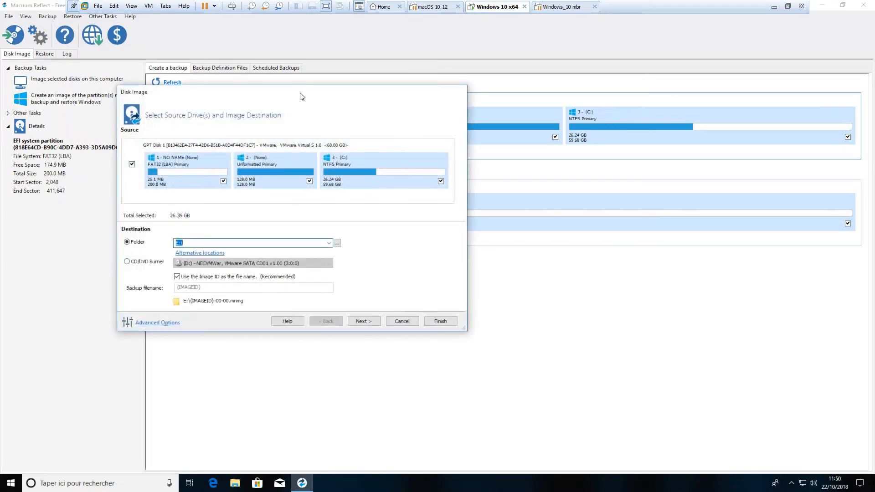
drag(299, 92, 463, 134)
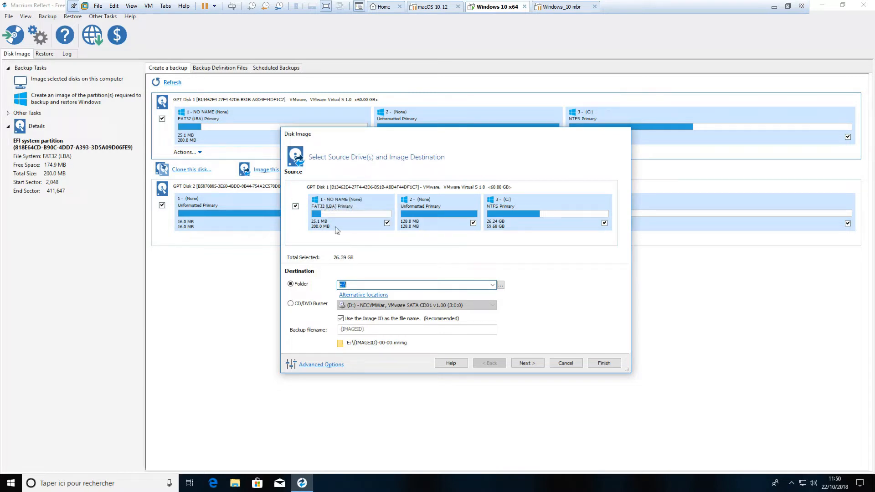
click(516, 204)
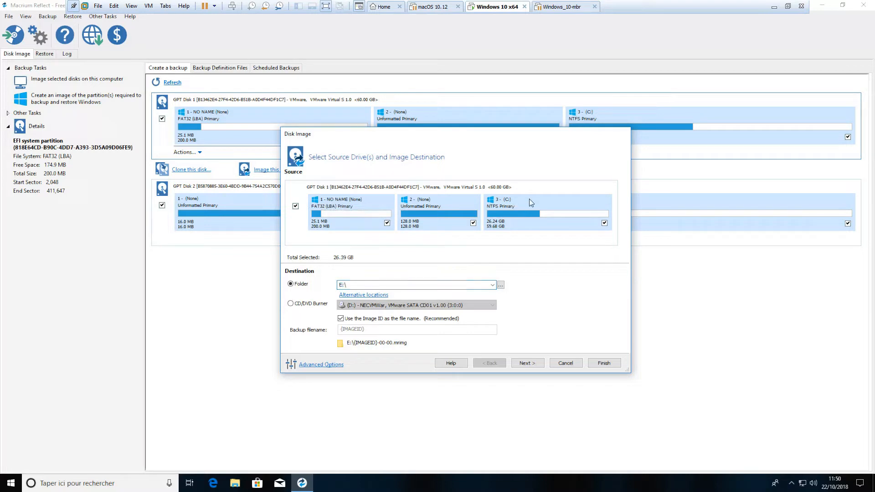
click(359, 285)
click(501, 286)
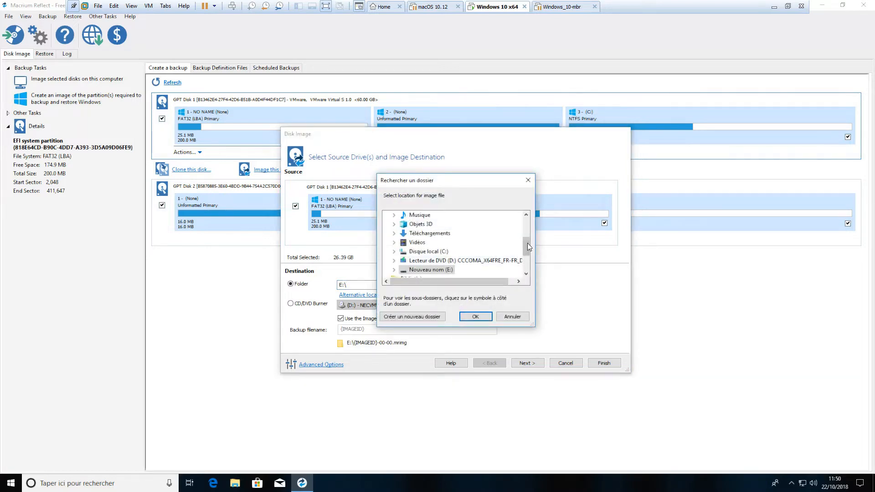
click(394, 223)
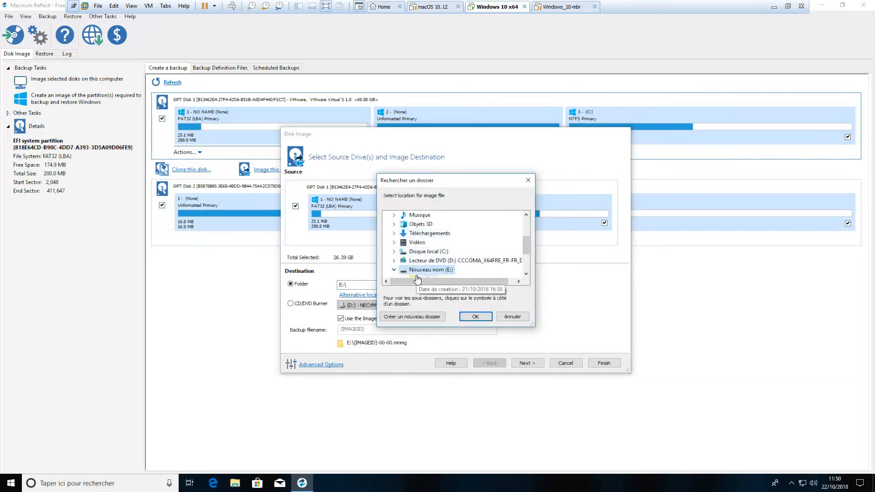
click(427, 224)
click(476, 317)
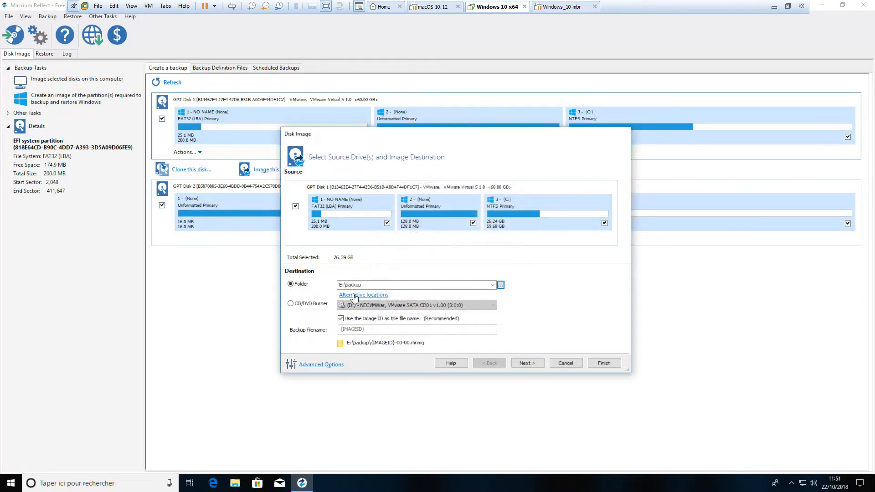
Review the image's advanced settings for compression, file size, password, auto verify, comments and shutdown, and leave without applying changes.
click(322, 364)
drag(370, 135, 263, 102)
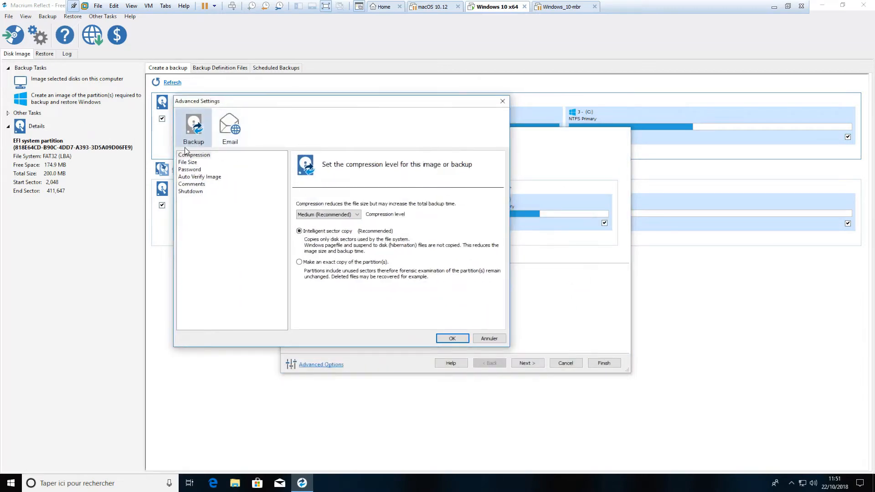
click(332, 216)
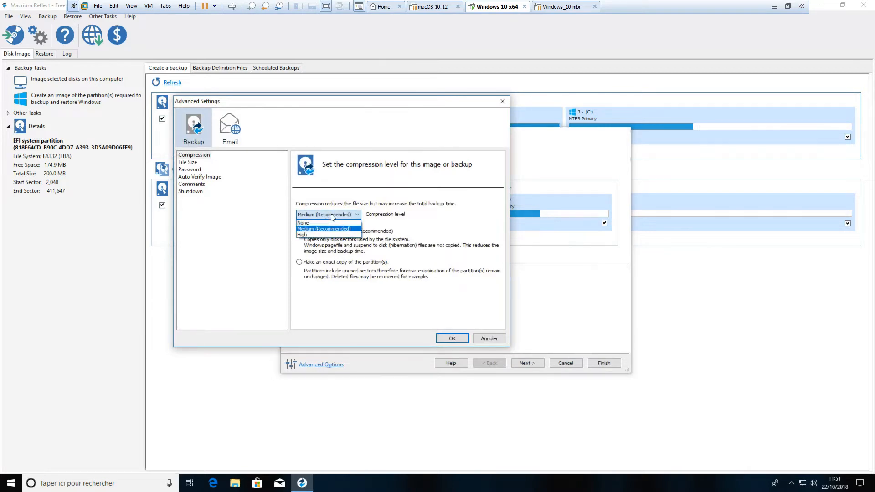
click(331, 216)
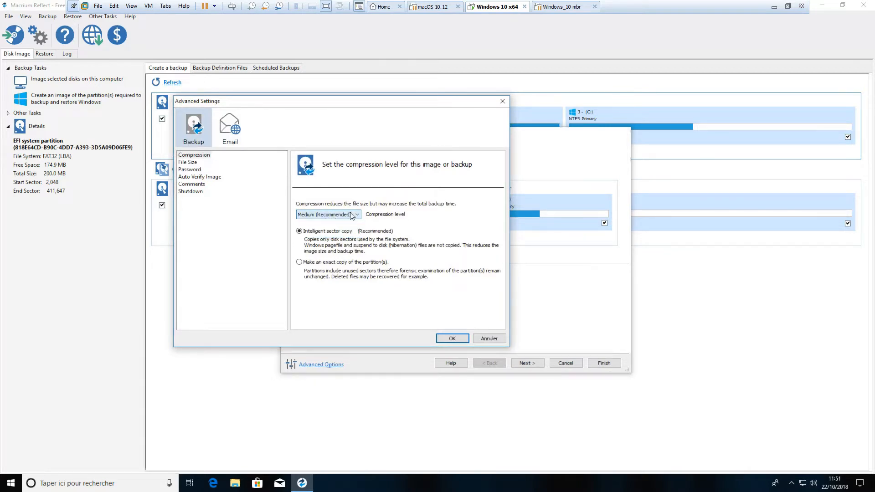
click(196, 165)
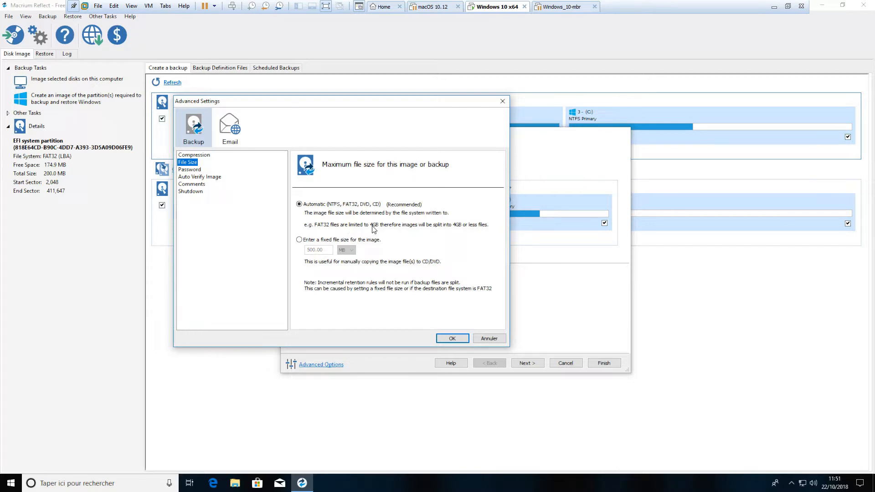
click(194, 171)
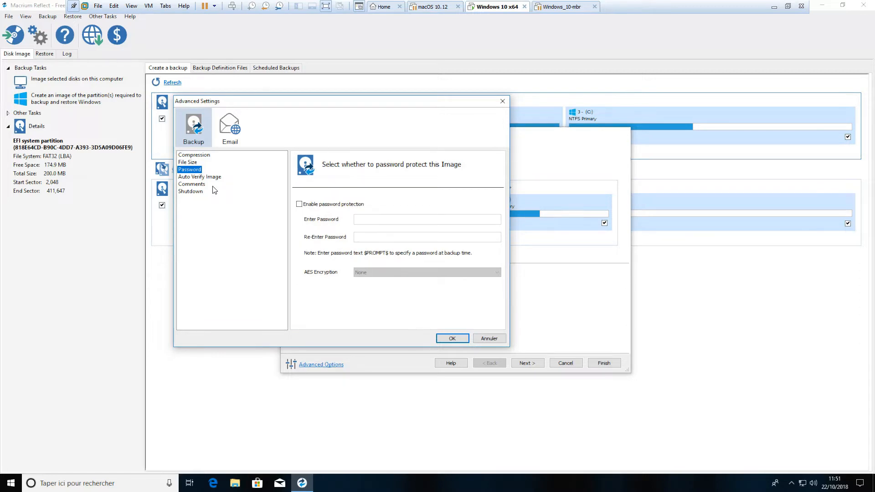
click(211, 177)
click(197, 185)
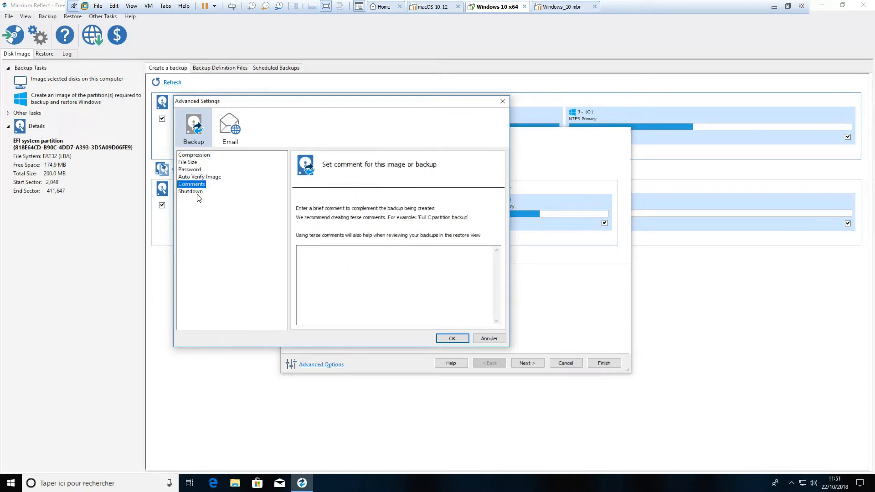
click(199, 192)
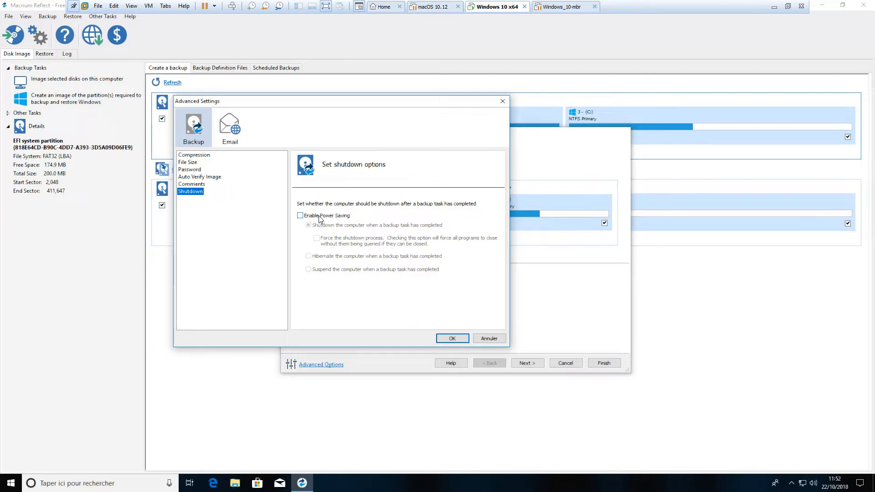
click(487, 338)
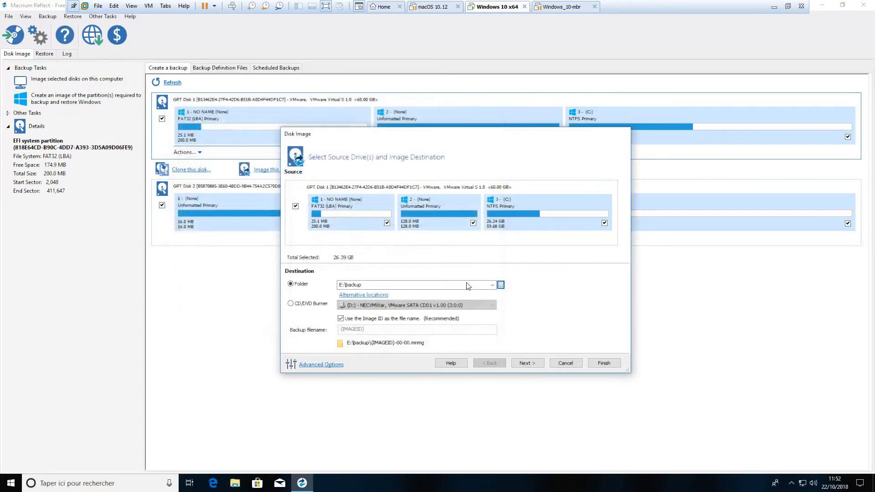
Keep the backup plan without a template, review the imaging summary, and run the backup now while saving it as the My Backup definition.
click(525, 363)
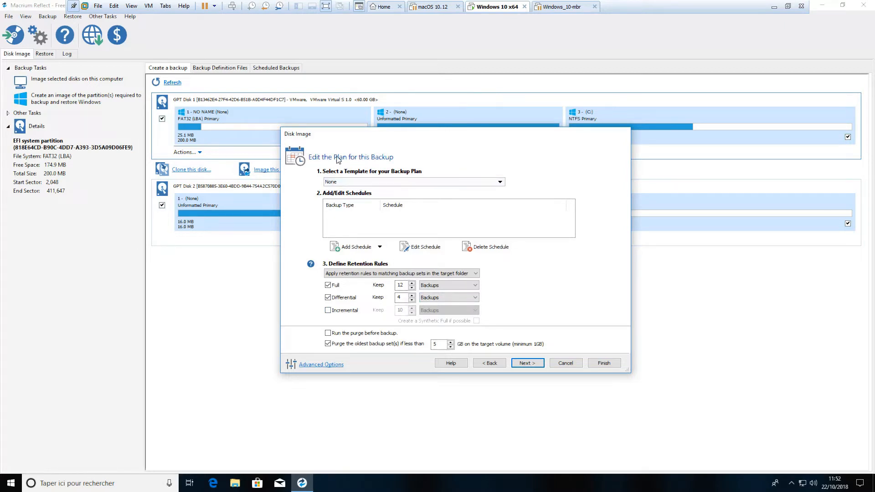
click(541, 364)
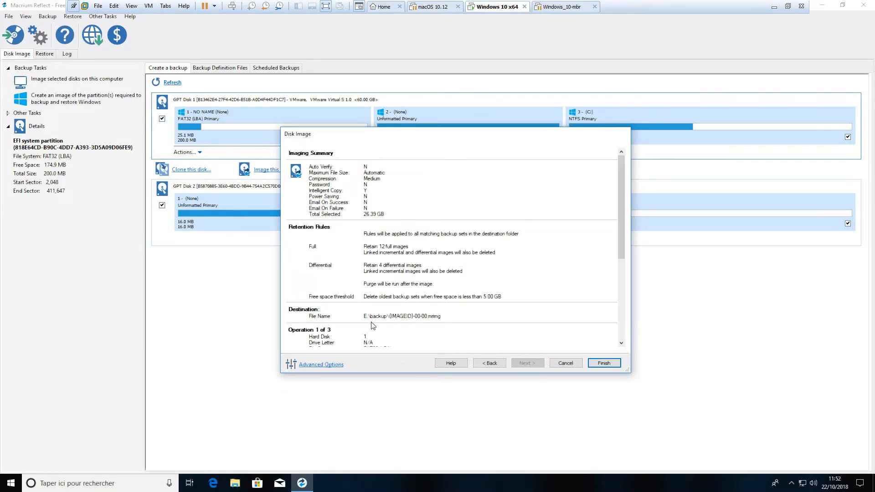
scroll(373, 325, down, 6)
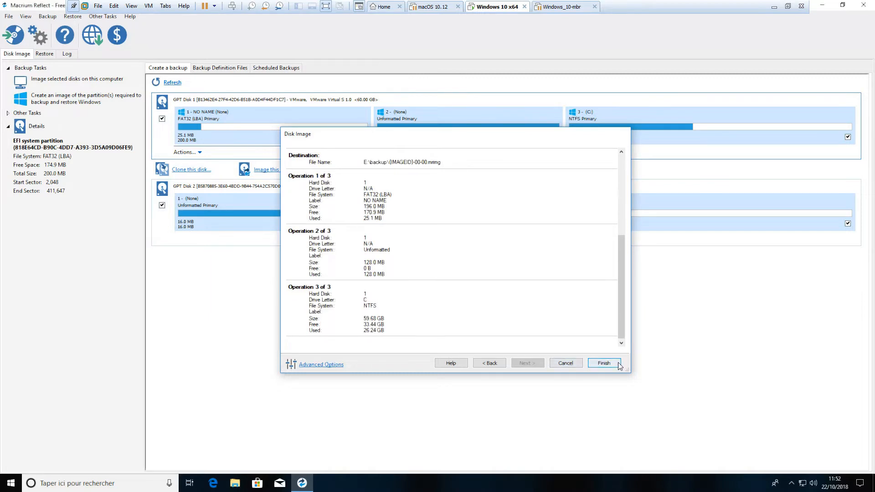
click(603, 363)
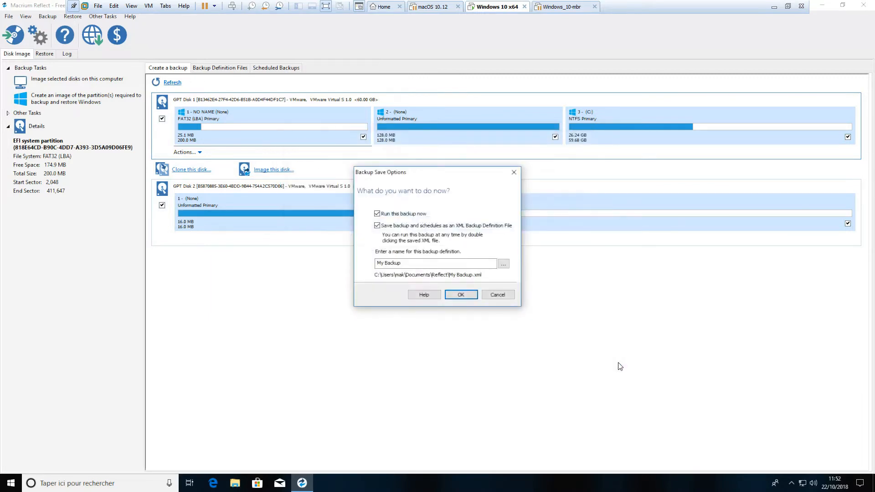
click(474, 295)
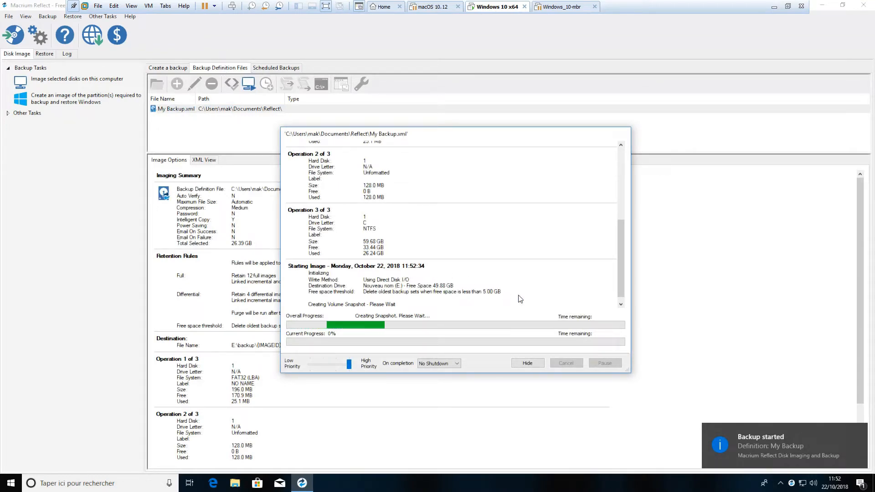
Check the on-completion choices while keeping No Shutdown, let the imaging finish, and close its progress window.
click(443, 363)
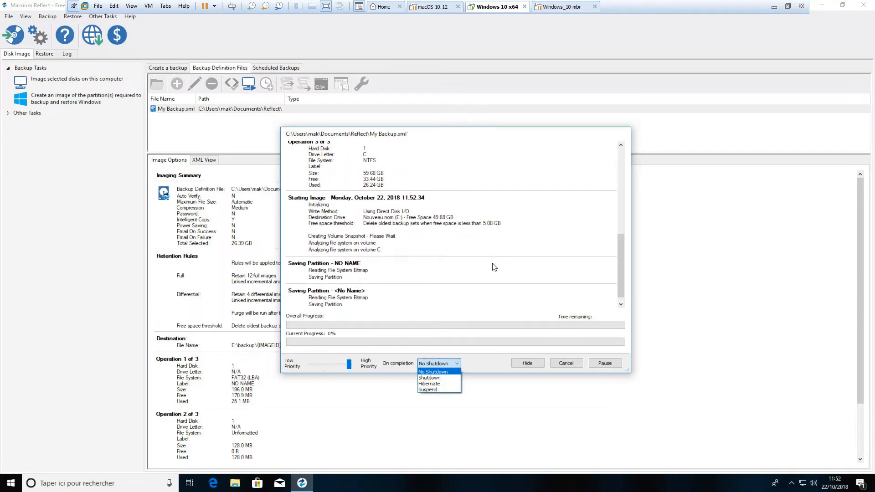
click(492, 263)
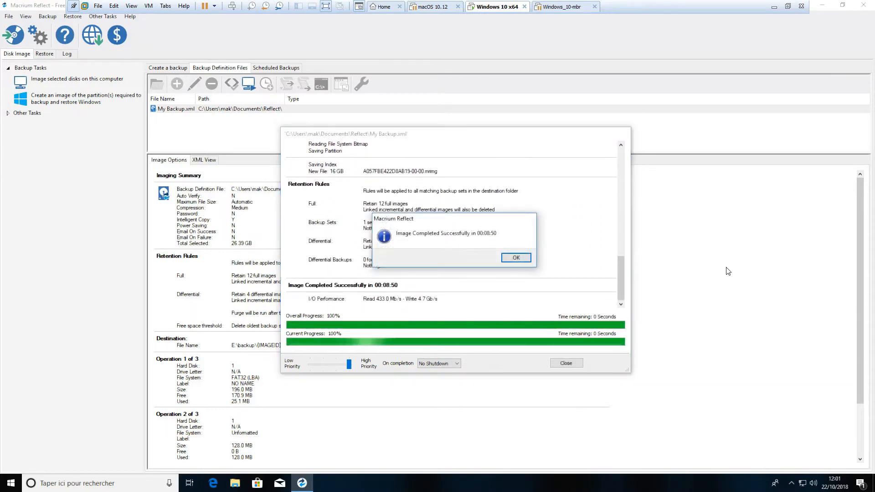
click(513, 258)
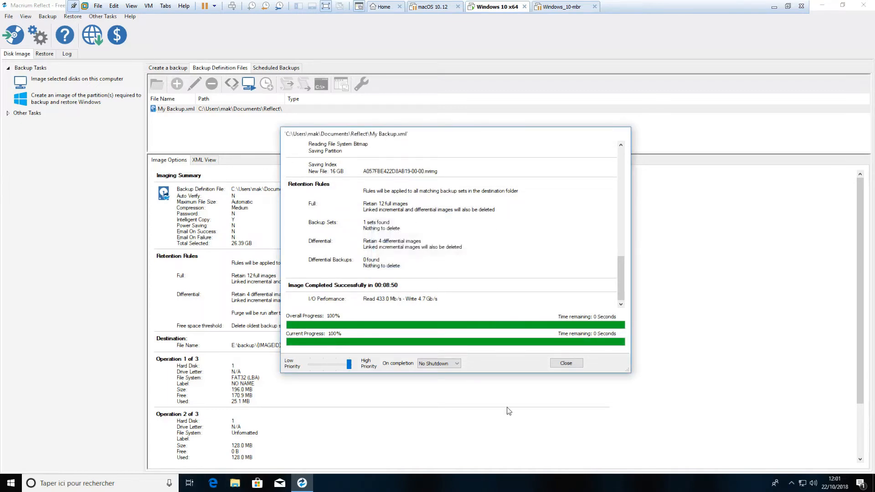
click(564, 364)
Inspect the image file in the backup folder on Nouveau nom (E:) in File Explorer, and close the window.
click(234, 483)
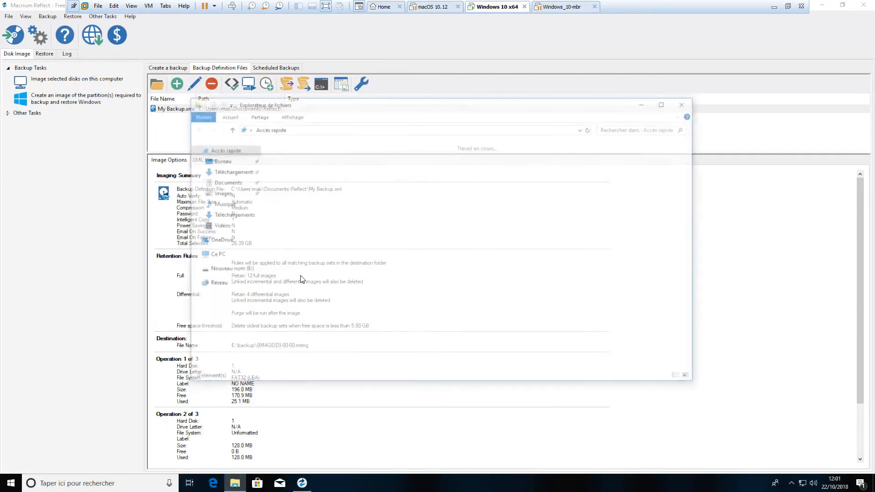
click(253, 269)
double_click(287, 155)
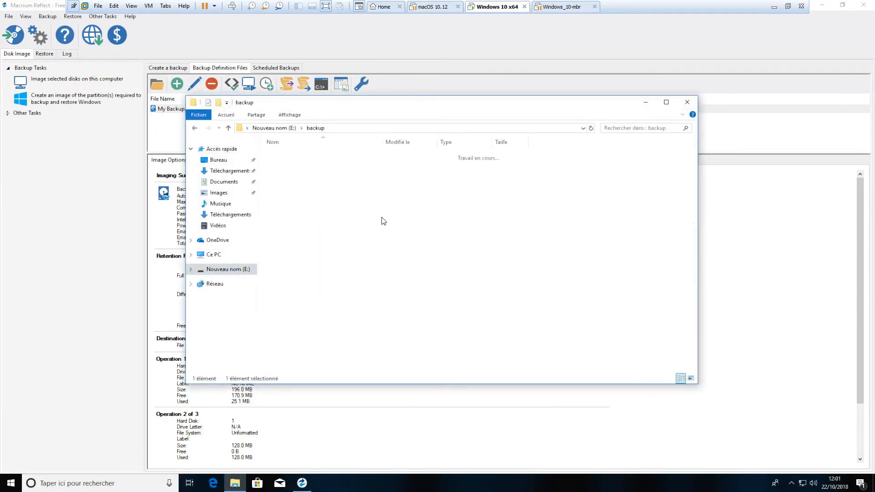
click(498, 158)
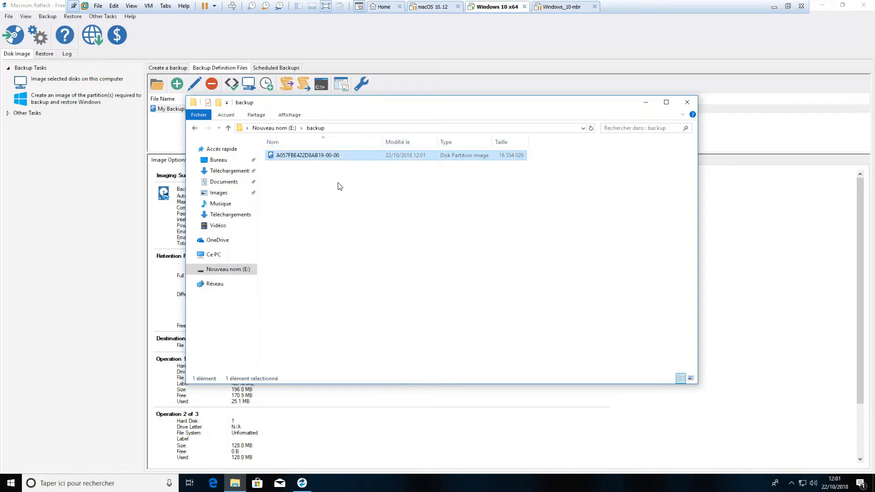
drag(472, 109, 478, 153)
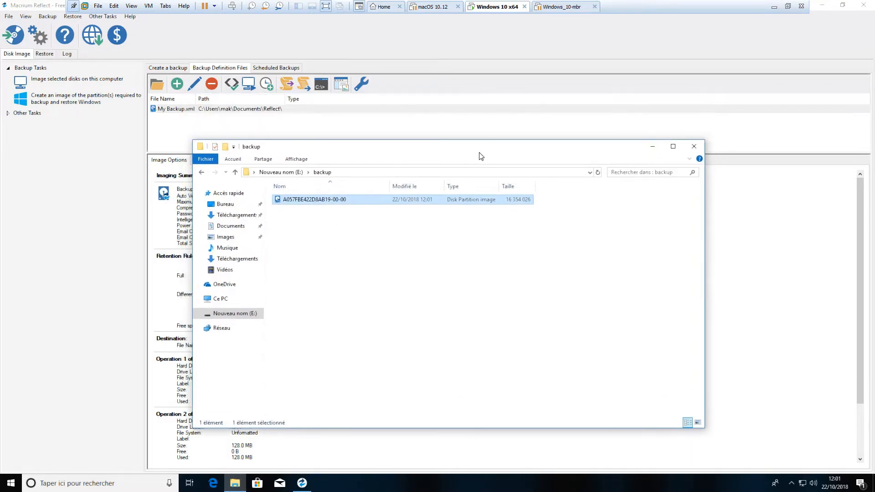
click(694, 146)
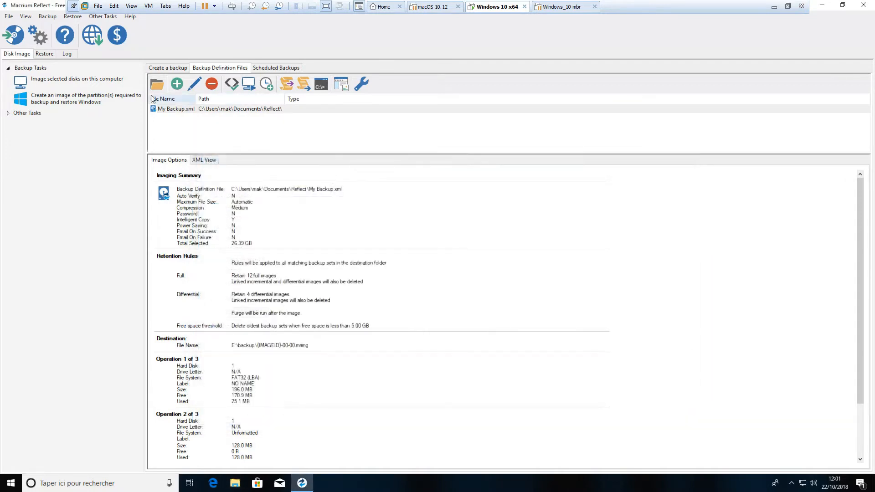
Return to the backup creation view, look over the other tasks, and start the Rescue Media Wizard.
click(159, 68)
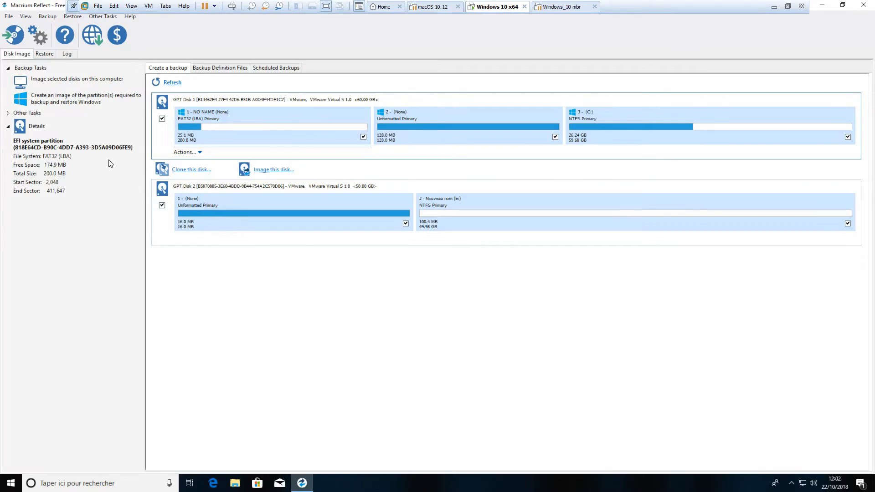
click(8, 113)
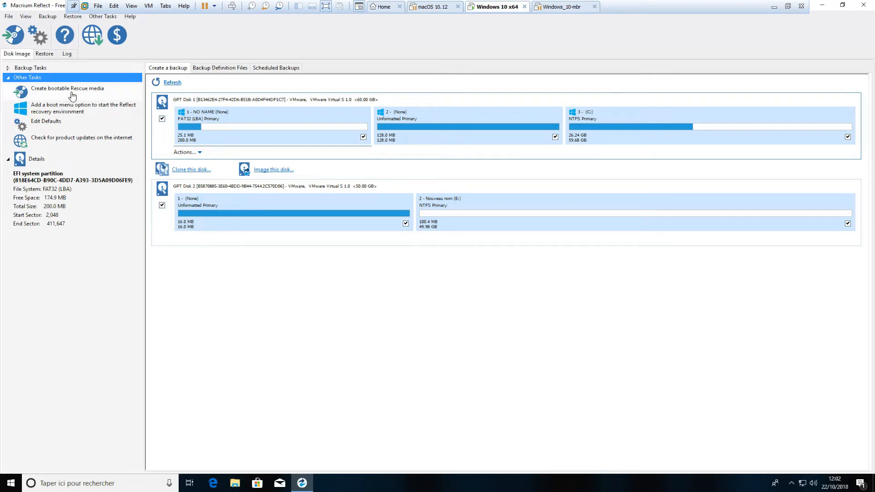
click(108, 18)
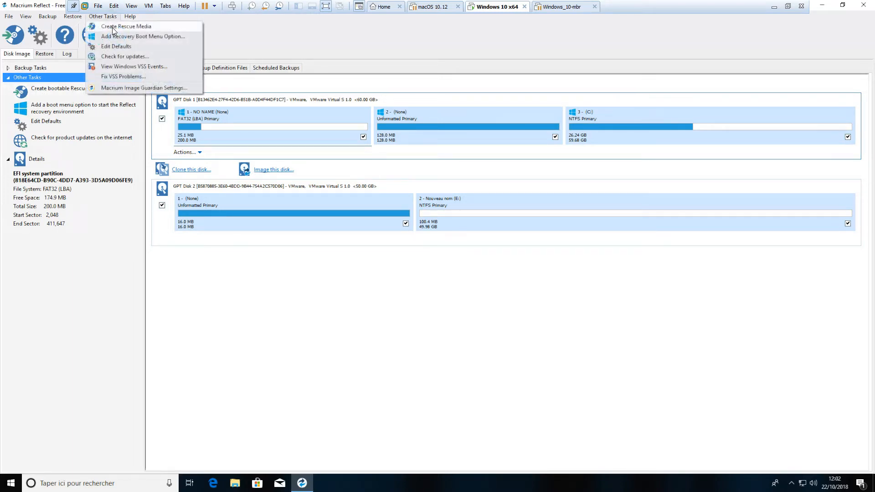
click(114, 28)
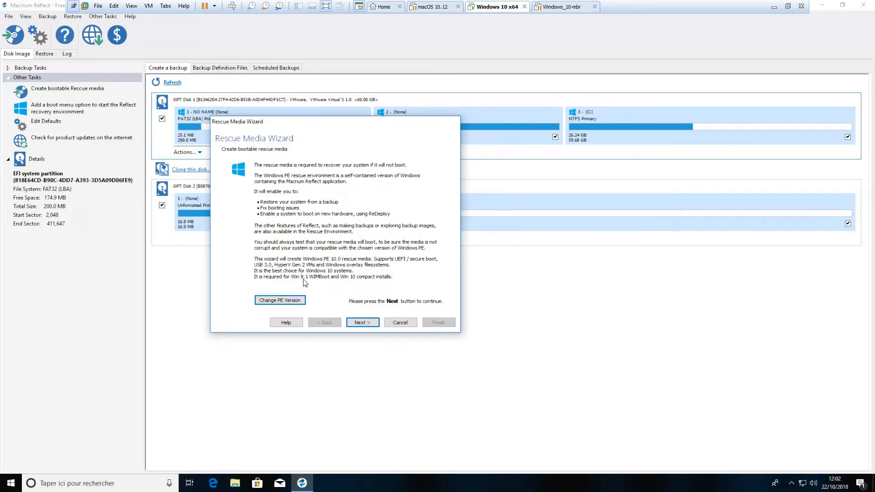
Keep Windows PE 10.0 as the rescue media version and continue past the driver check to the burn options.
click(283, 300)
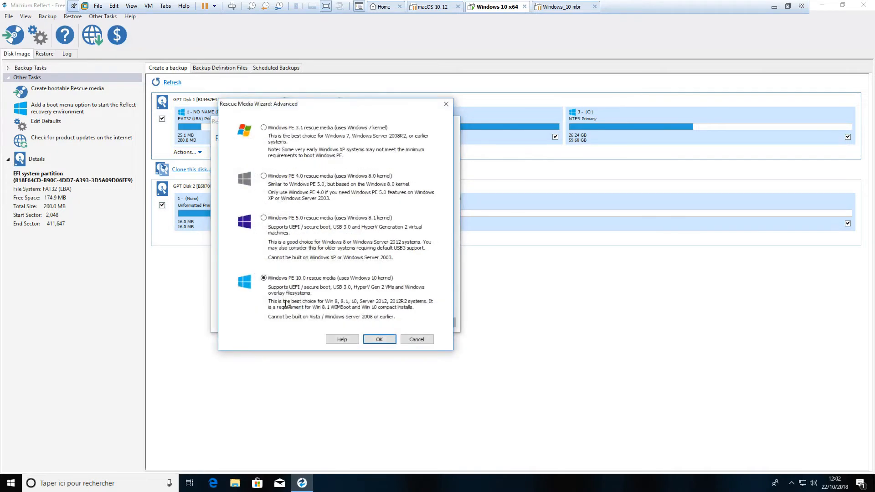
click(377, 339)
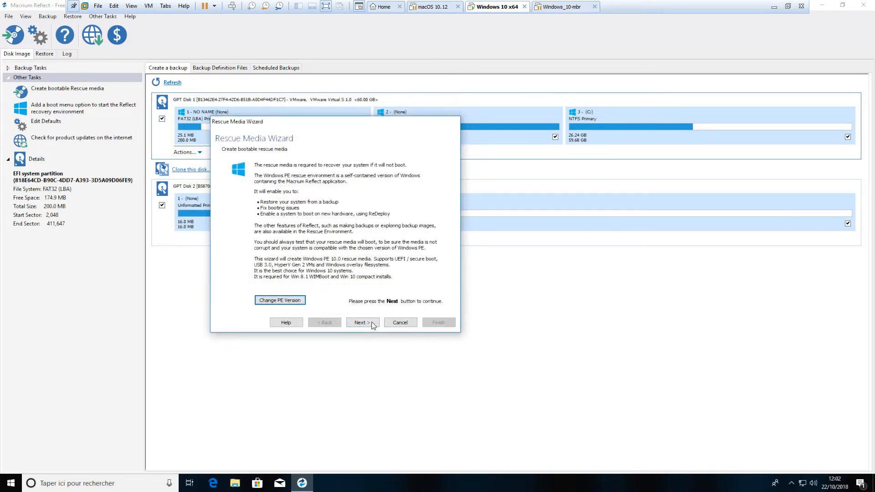
click(372, 323)
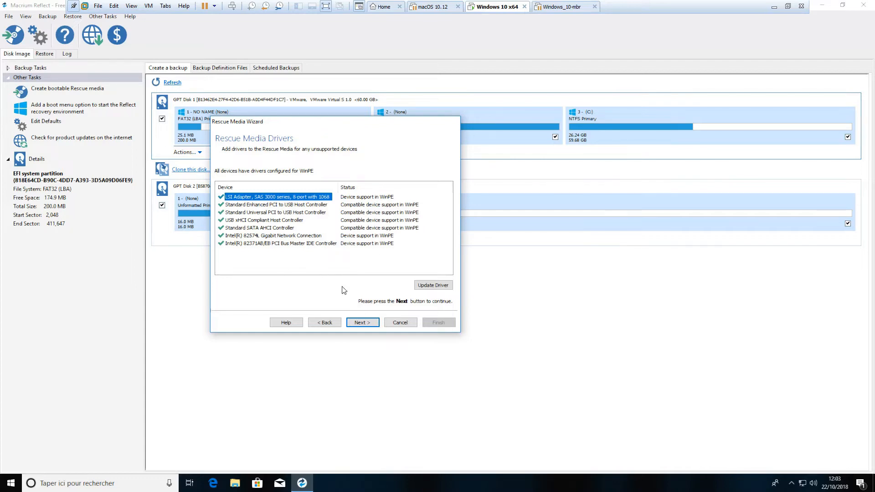
click(362, 324)
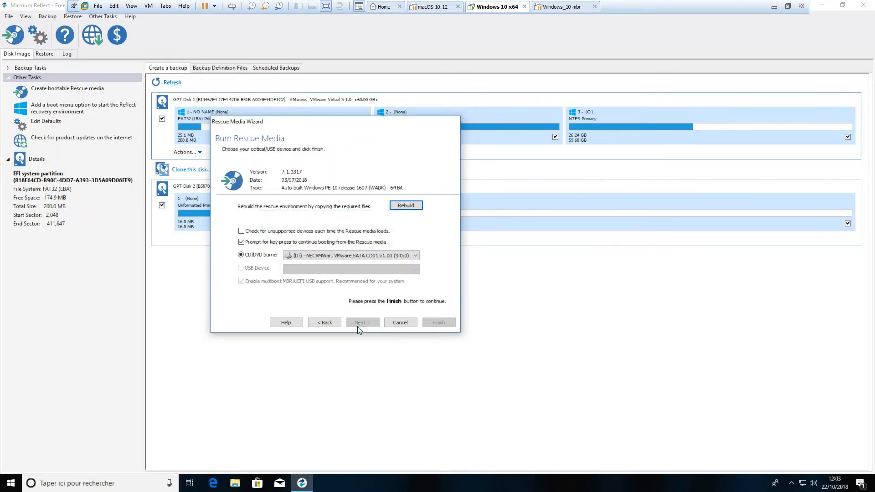
Check the CD/DVD burner choices, including Create ISO image file, cancel the Rescue Media Wizard, and close Macrium Reflect.
click(318, 256)
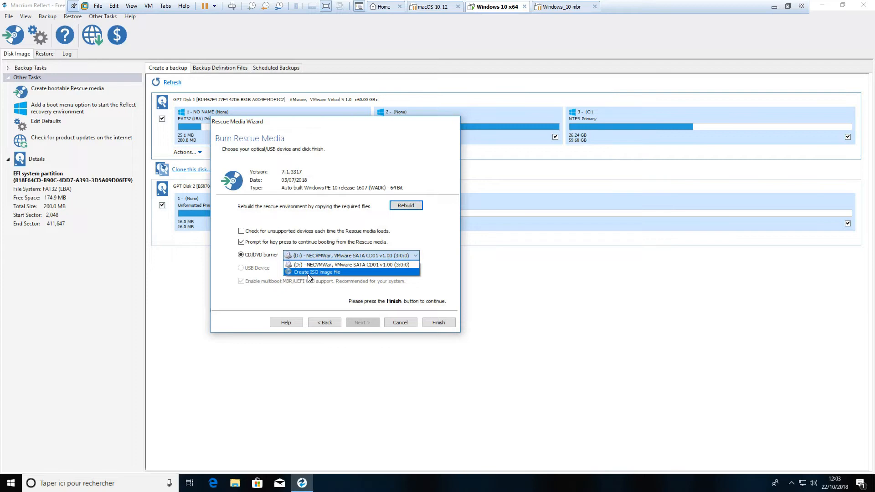
click(328, 304)
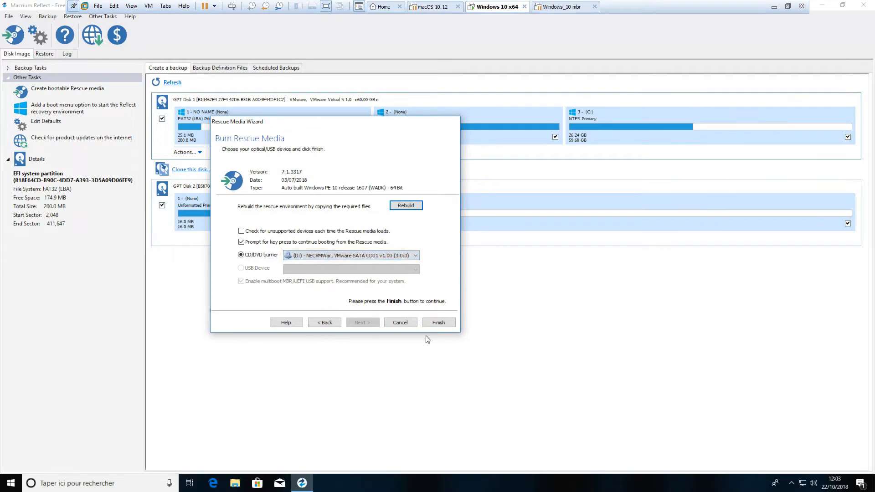
click(399, 323)
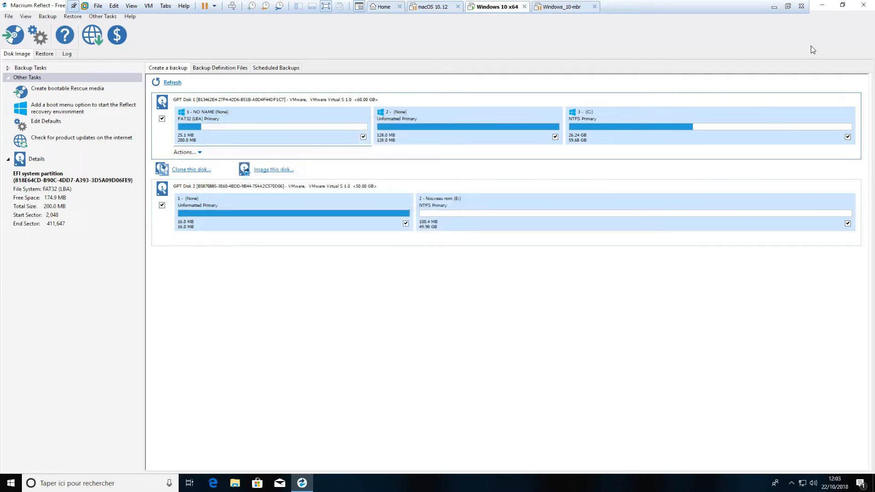
click(865, 5)
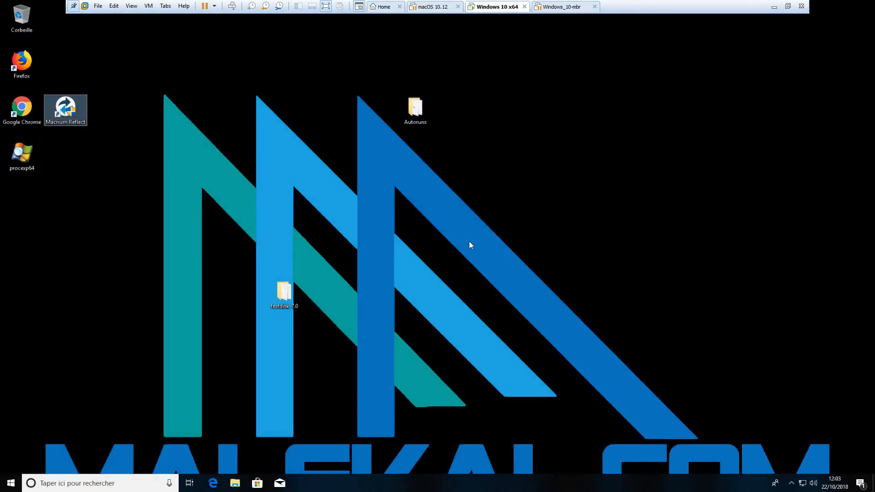
Move the testdisk-7.0 folder next to the Autoruns folder on the desktop and clear the selection.
drag(297, 294, 472, 107)
click(578, 185)
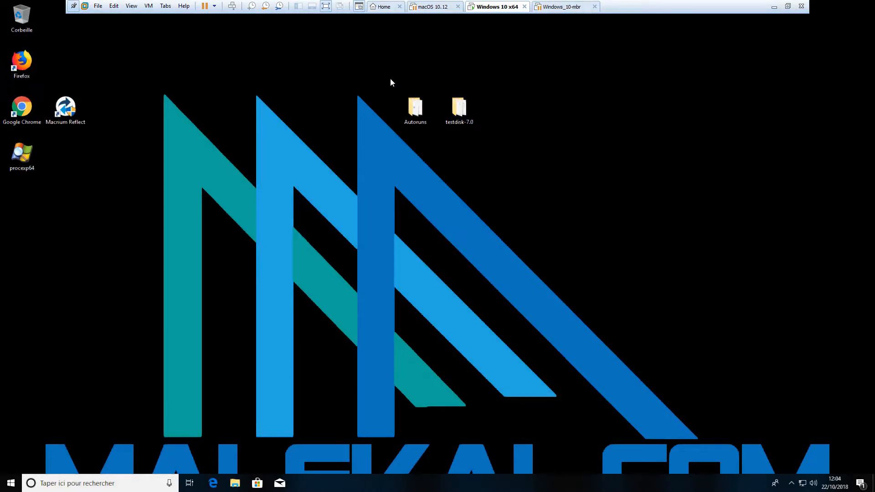
drag(390, 78, 635, 160)
click(636, 163)
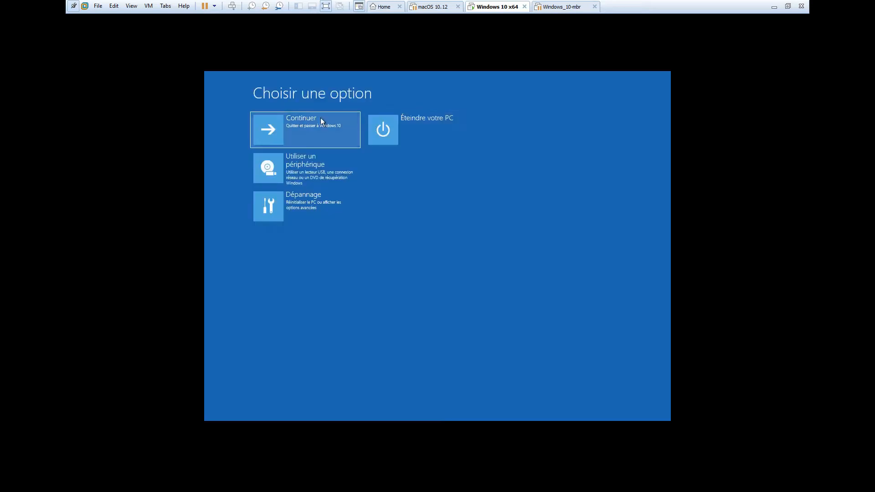
Continue out of the recovery options and set the Windows 10 x64 virtual machine's CD/DVD drive to the ISO file F:\ISO\Macrium-Rescue.iso.
click(321, 117)
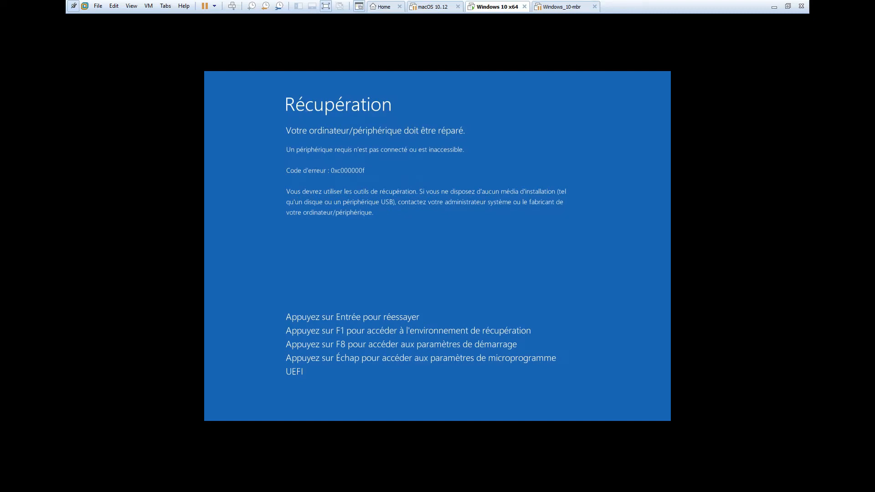
right_click(497, 6)
click(537, 130)
click(384, 176)
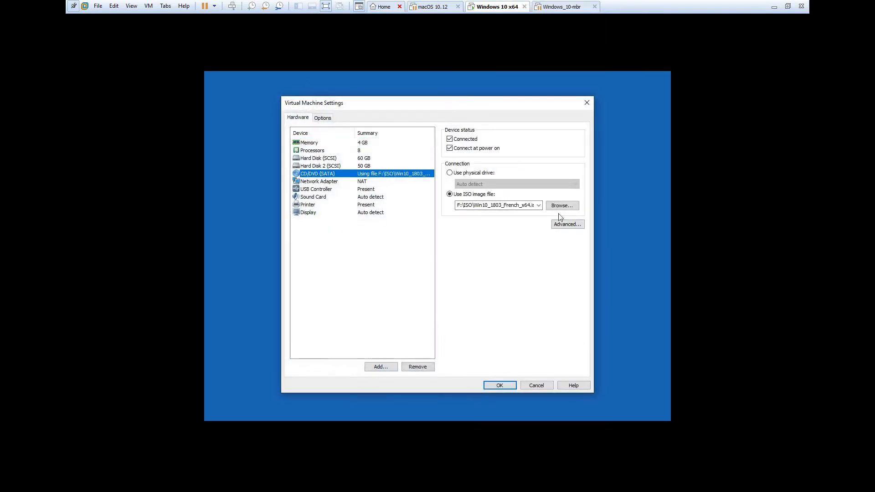
click(562, 205)
click(410, 193)
double_click(410, 193)
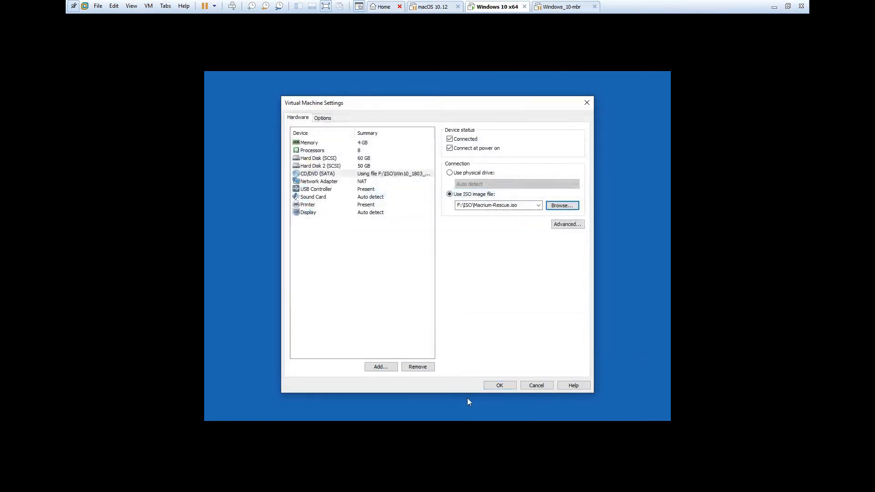
click(500, 384)
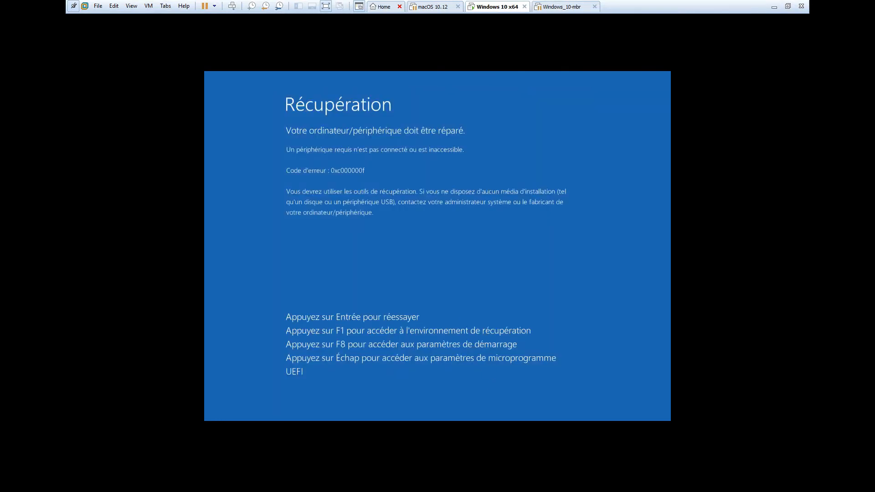
Retry the startup, enter the Boot Manager, and boot from EFI VMware Virtual SATA CDROM Drive (1.0).
key(Return)
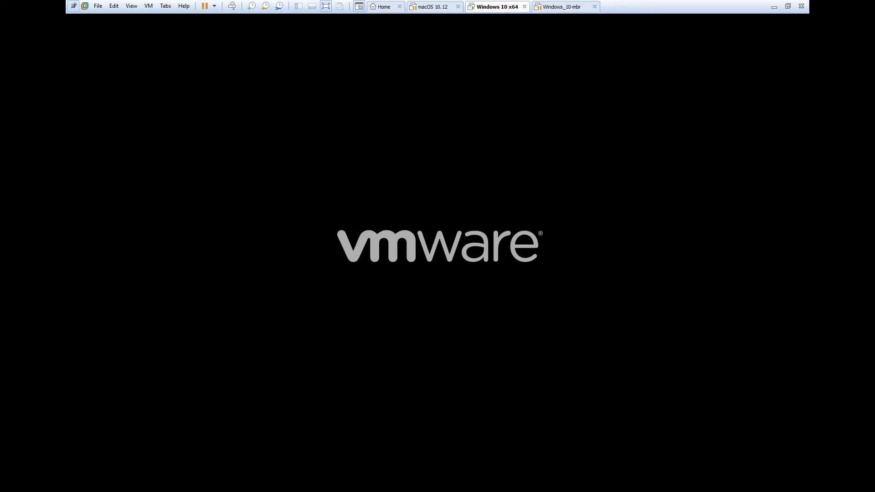
key(Escape)
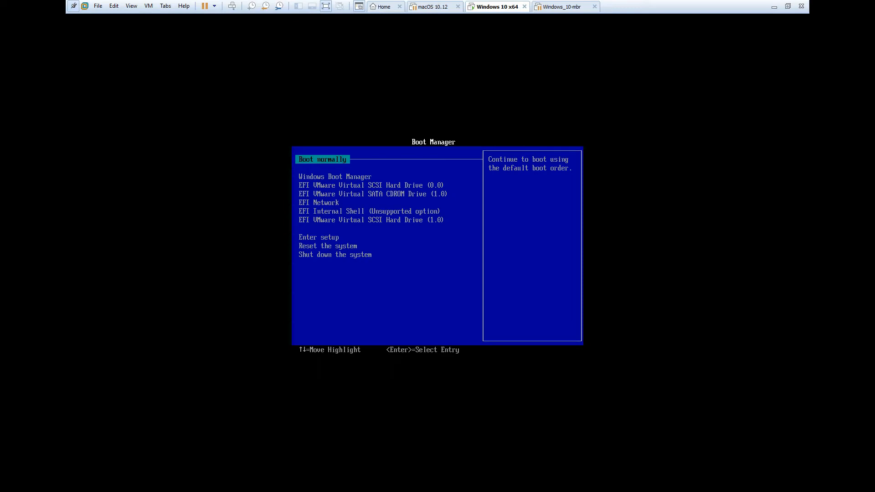
key(Down)
key(Down)
key(Down)
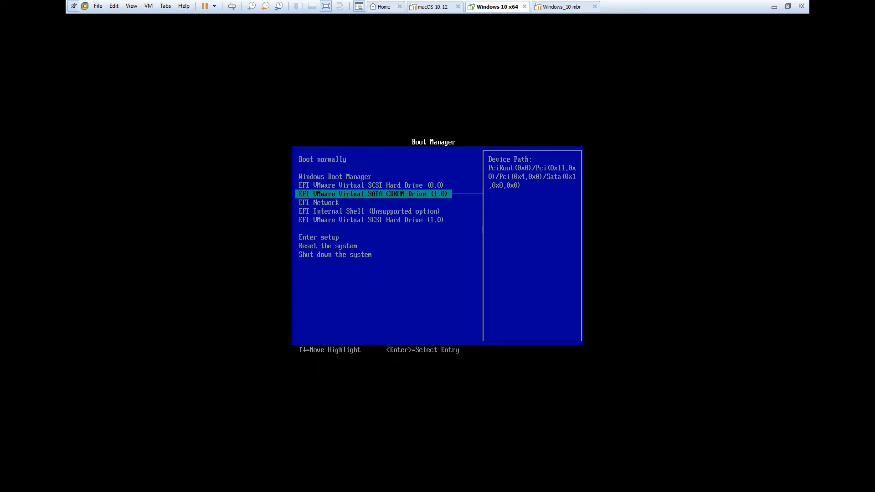
key(Return)
key(Return)
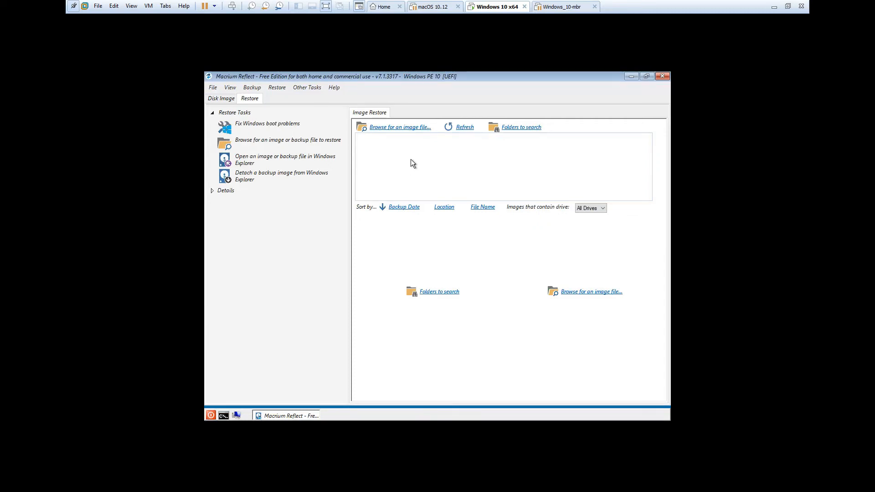
View the image search folder options, and open the image file A057FBE422D8AB19-00-00 from the backup folder on Nouveau nom (D:).
click(518, 129)
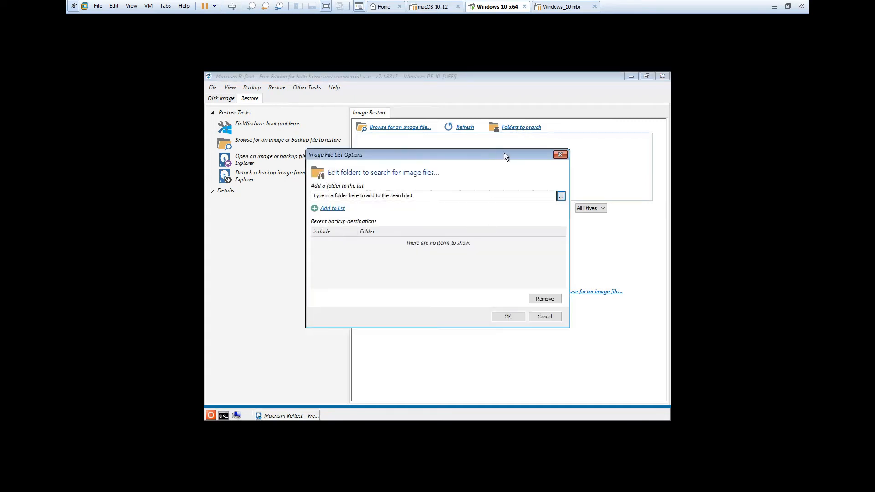
click(512, 319)
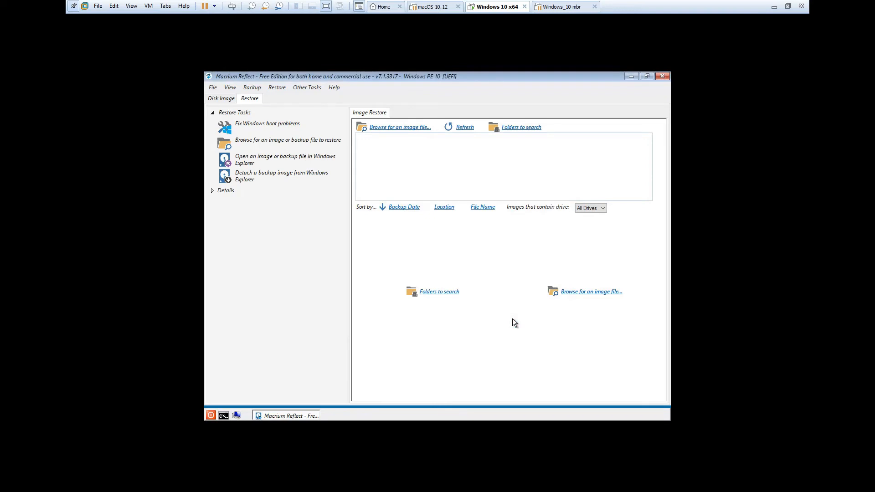
click(400, 128)
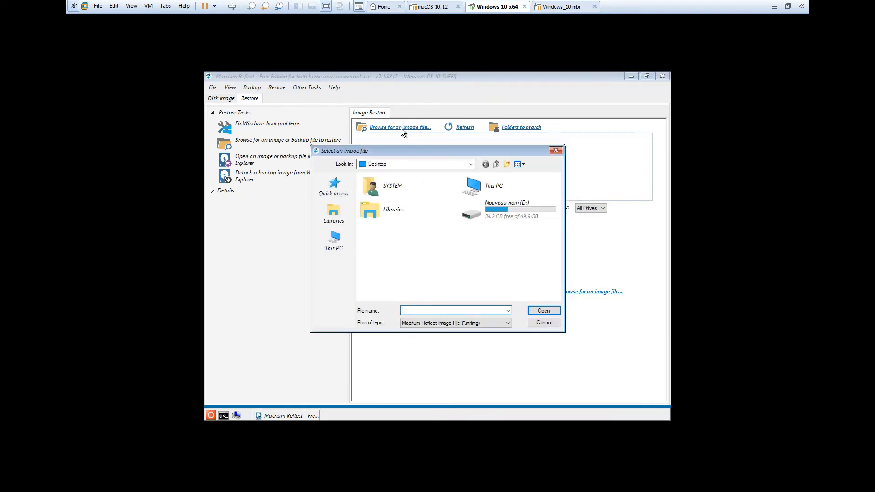
double_click(497, 213)
double_click(396, 187)
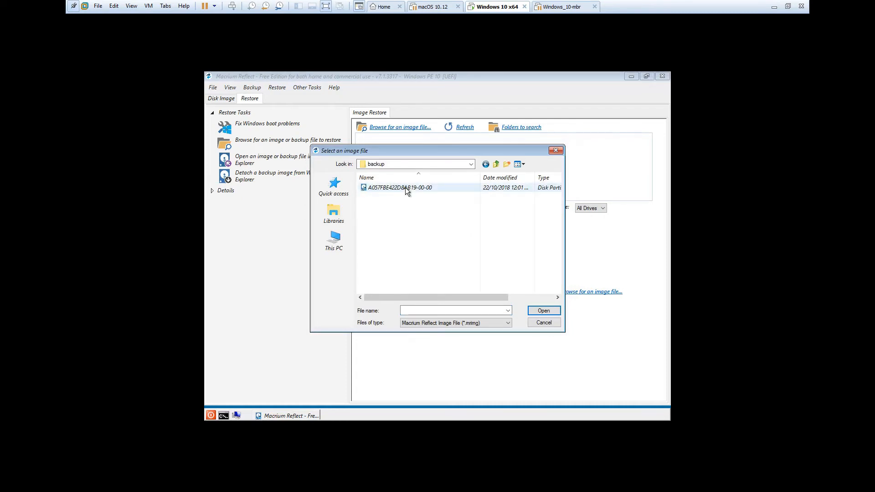
double_click(406, 187)
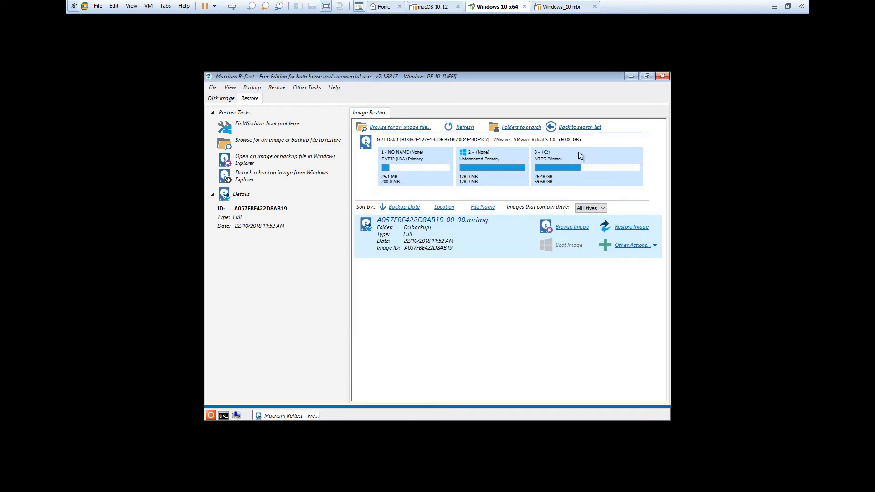
Start restoring the image, review the available target disks, and keep the 60 GB GPT Disk 1 as the destination.
click(632, 232)
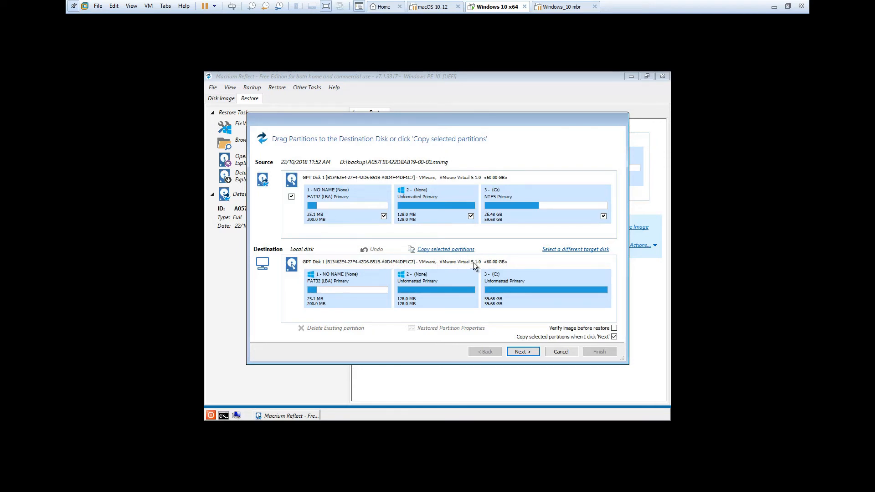
click(569, 252)
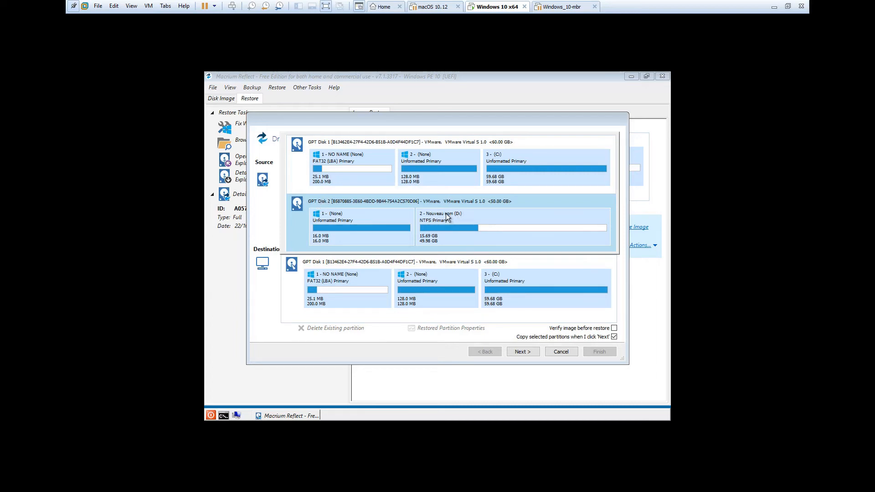
click(345, 158)
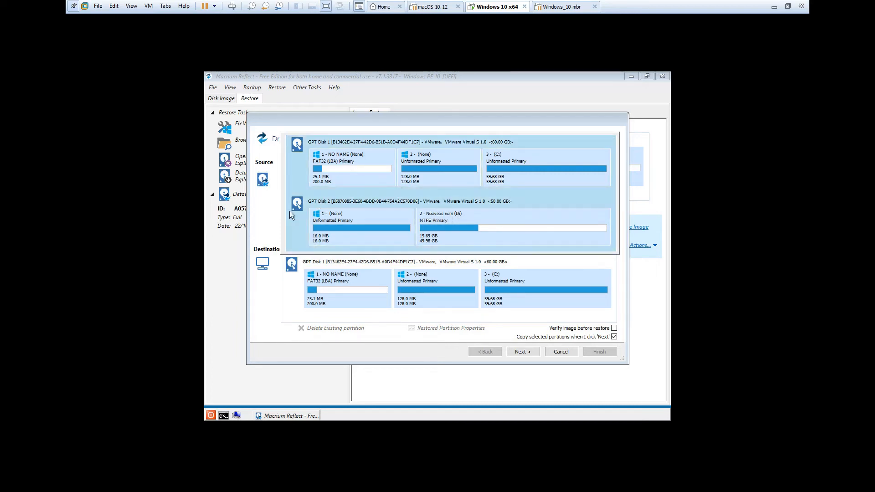
click(265, 271)
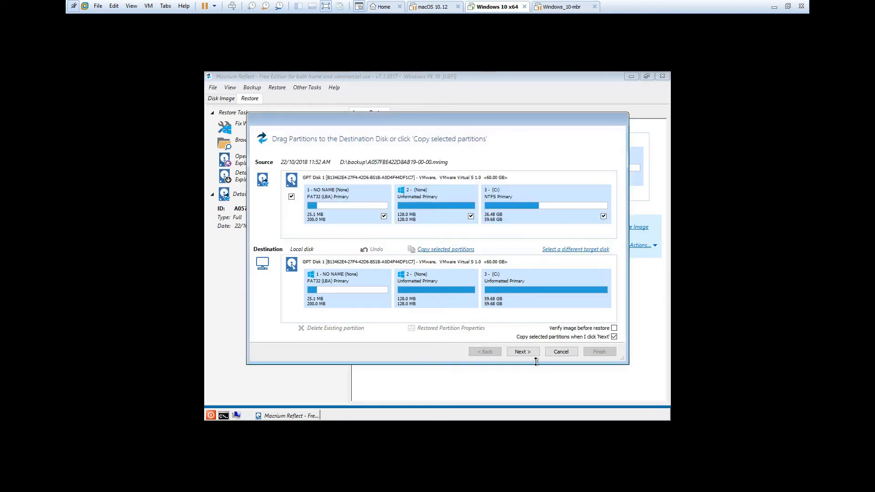
Accept the restore summary with all three partitions selected and confirm overwriting the C: drive.
click(520, 351)
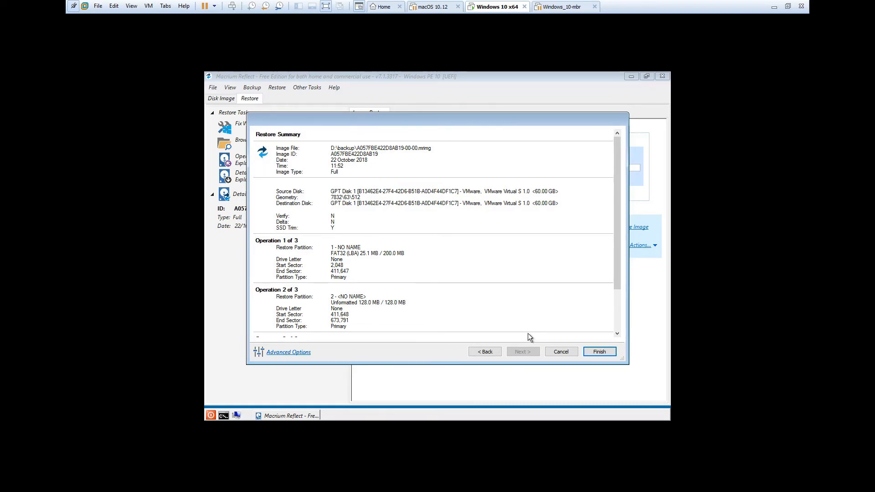
click(603, 353)
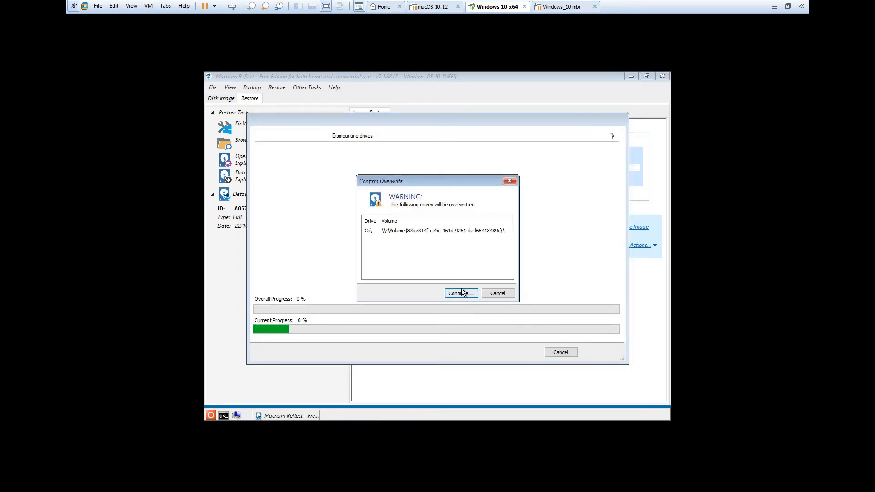
click(463, 292)
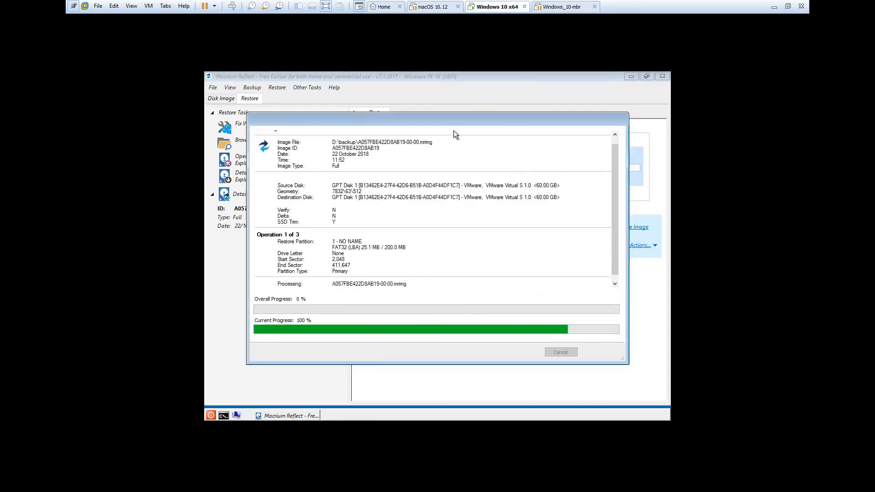
Reposition the progress window while the restore runs, close it on completion, and exit Macrium Reflect to restart the virtual machine.
mouse_move(454, 132)
mouse_down()
mouse_move(452, 162)
mouse_move(460, 134)
mouse_move(464, 178)
mouse_move(466, 132)
mouse_up()
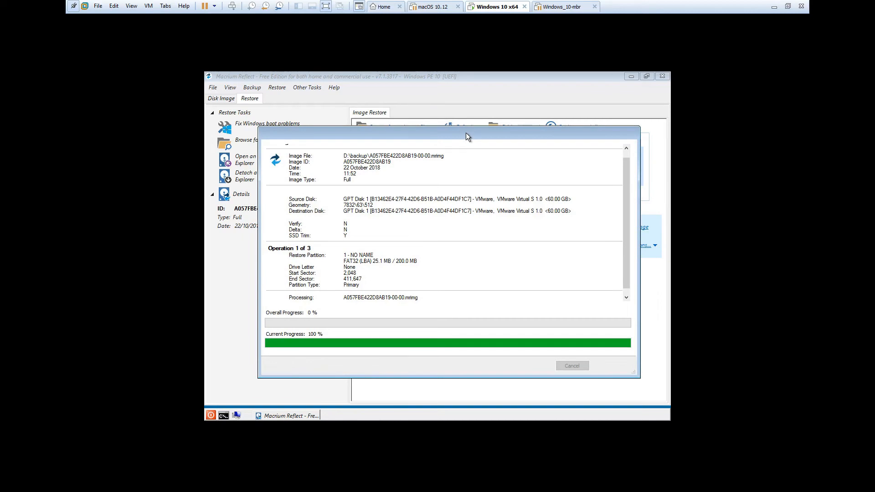
drag(463, 133, 466, 235)
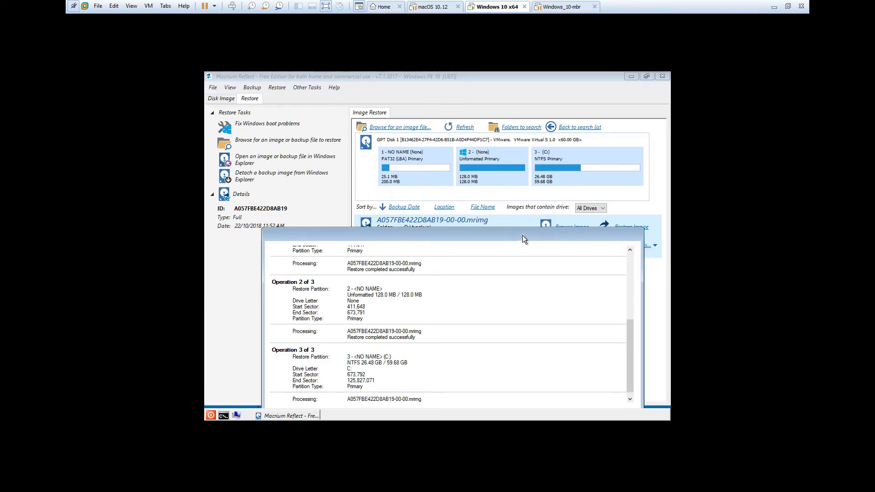
drag(522, 235, 521, 141)
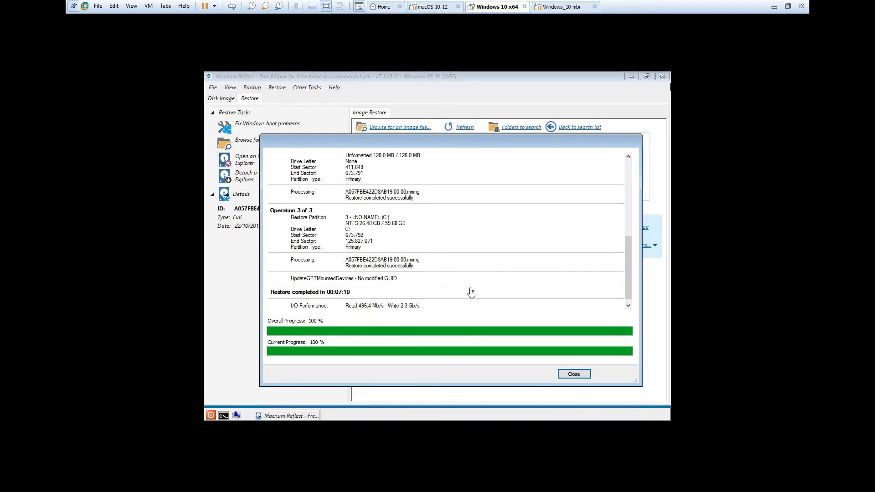
click(574, 374)
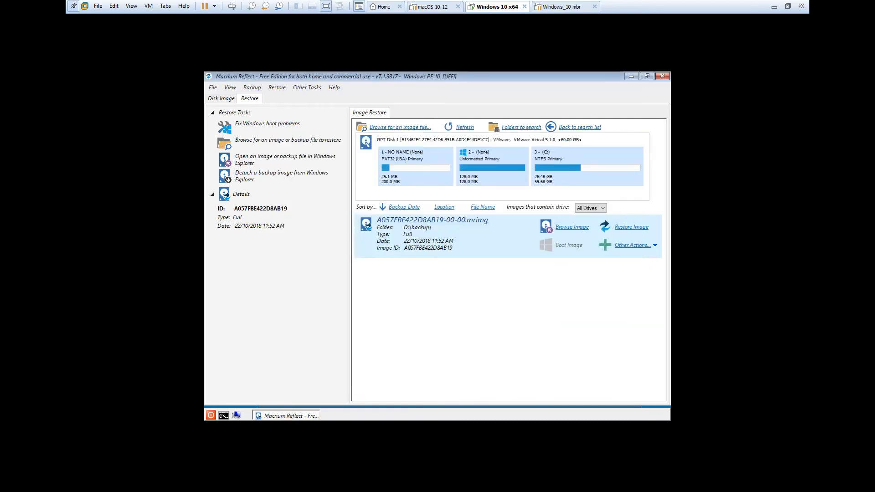
click(663, 77)
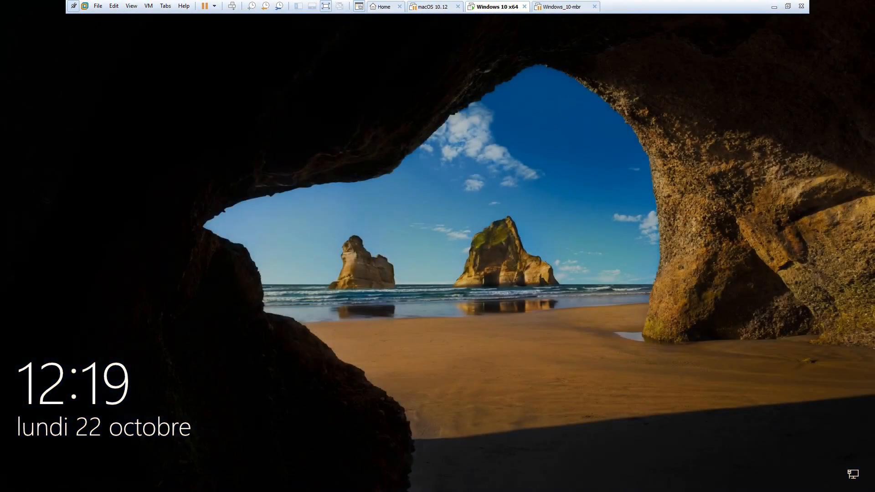
Dismiss the Windows lock screen and sign in by entering the account password.
click(521, 225)
text(•)
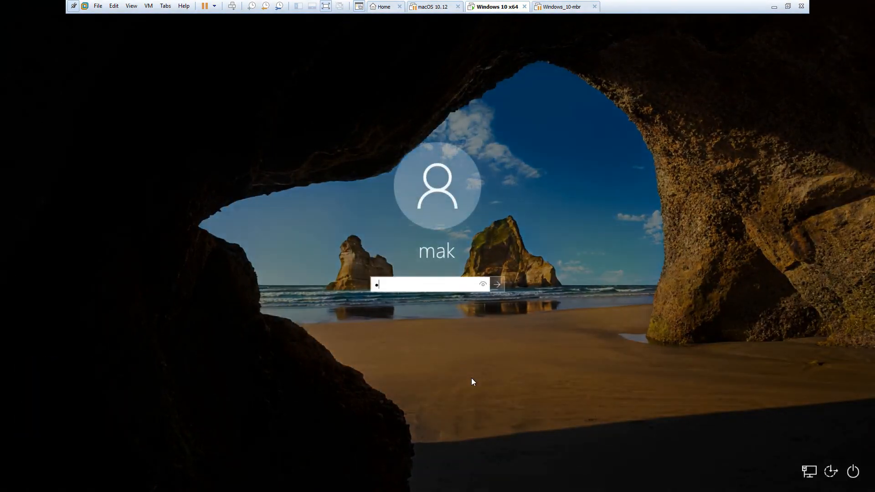
key(Return)
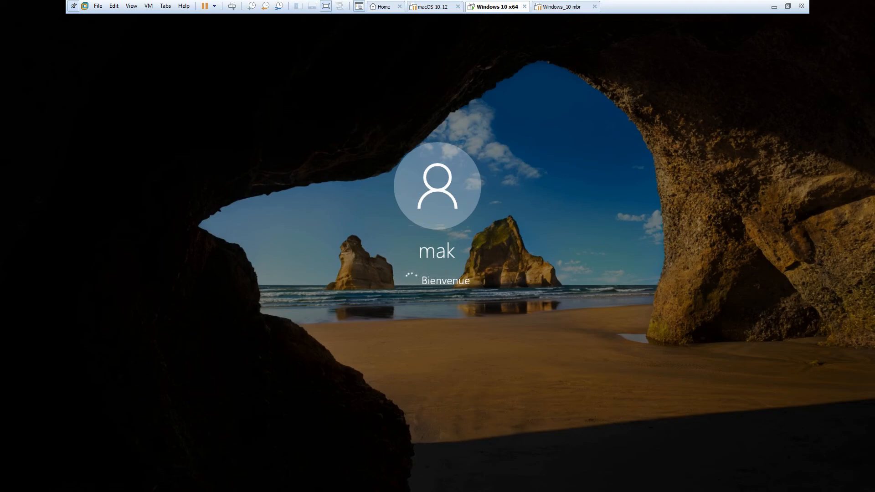
Minimize the virtual machine window and switch to the malekal.com article on disk images with Macrium Reflect in Firefox.
click(775, 8)
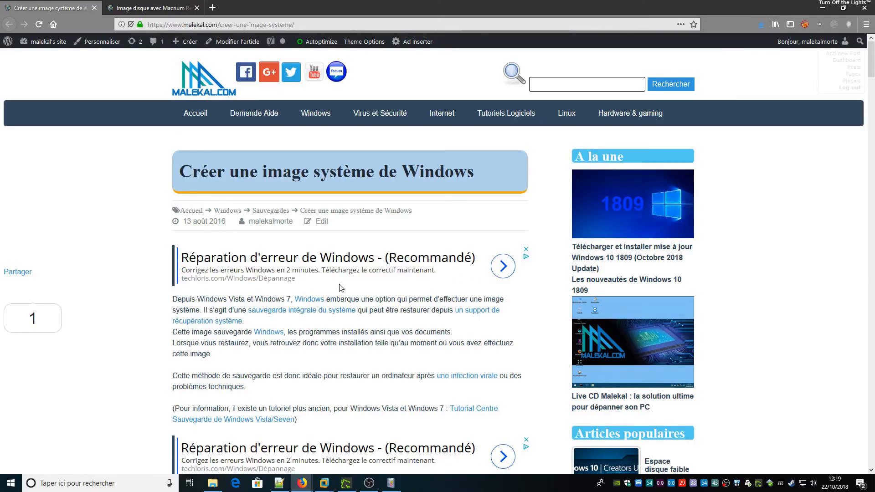
key(ctrl+Tab)
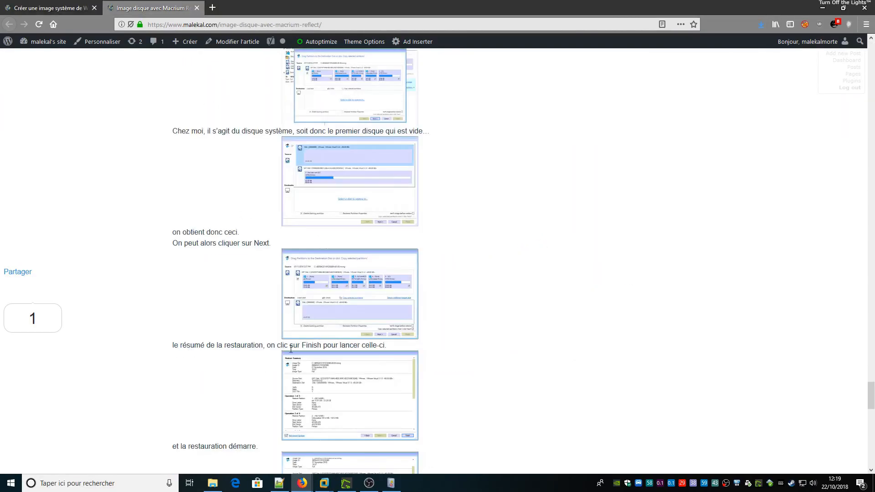
Open the site's Sauvegarde Windows page in a new tab and go to its Sauvegarde et image système section.
drag(870, 394, 872, 437)
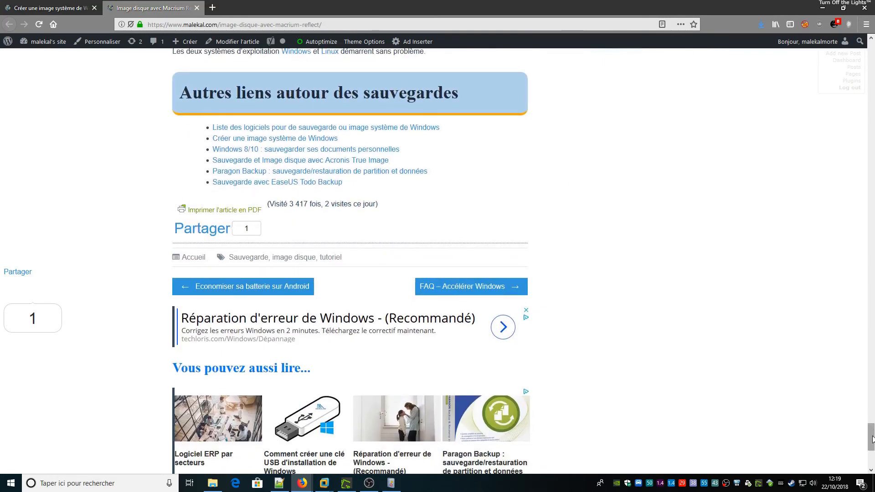
drag(873, 440, 869, 46)
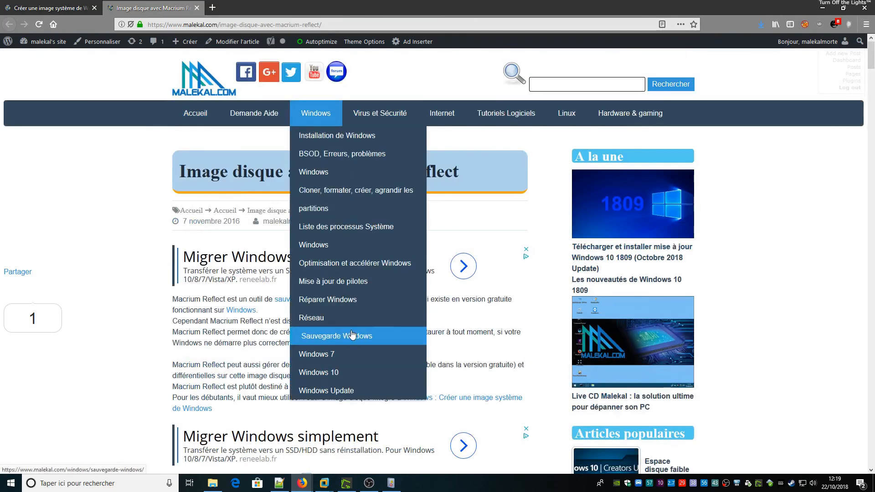
right_click(356, 335)
click(387, 345)
click(277, 4)
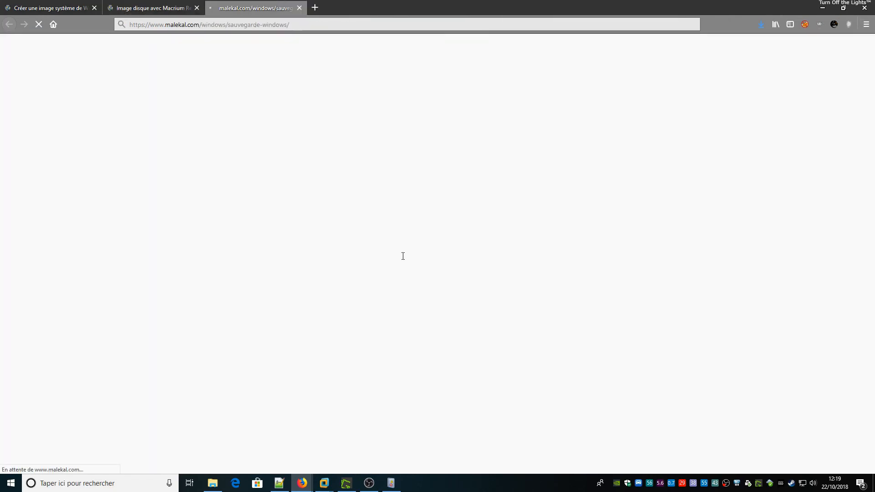
scroll(287, 376, down, 10)
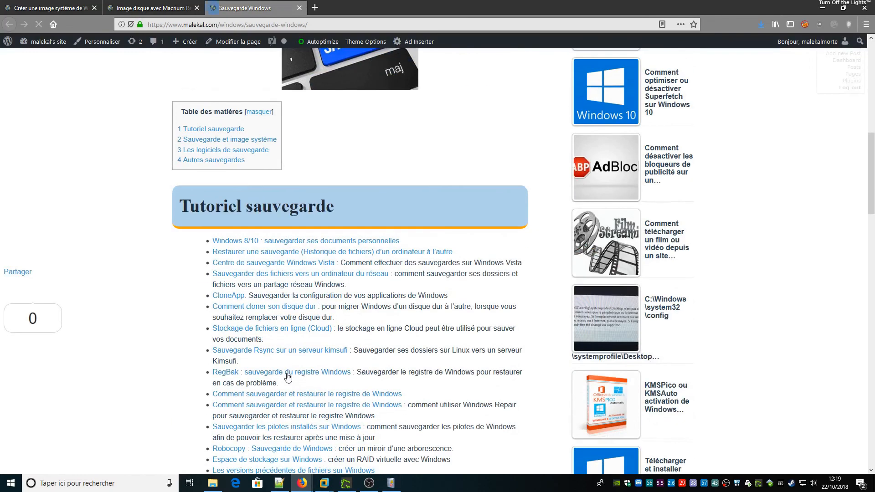
click(264, 140)
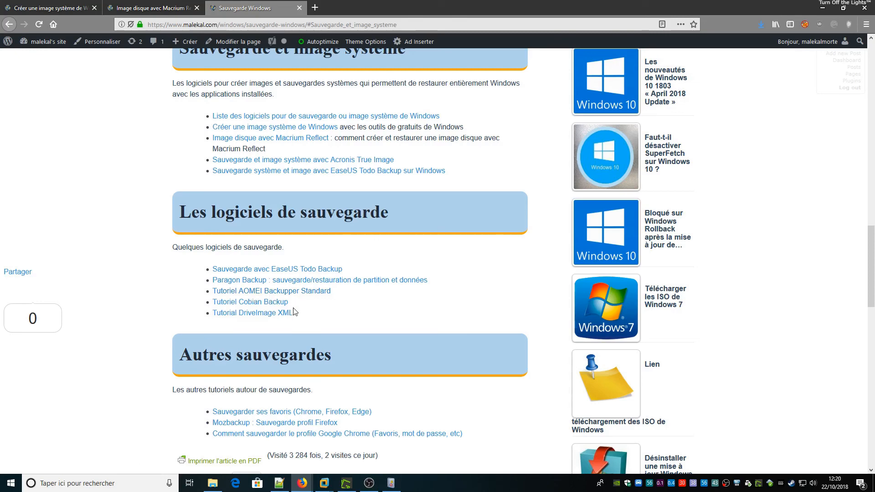
Review the related backup links ending the Macrium Reflect article and the backup software lists on the Sauvegarde Windows page.
key(ctrl+shift+Tab)
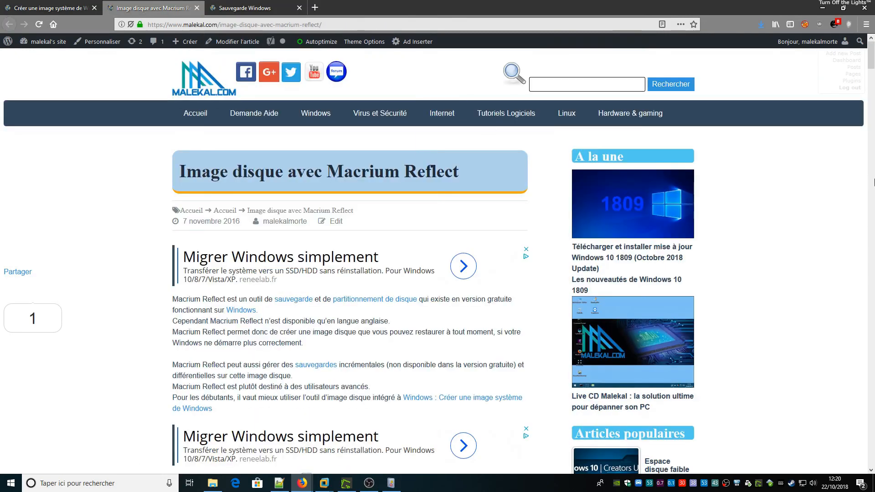
drag(872, 63, 852, 438)
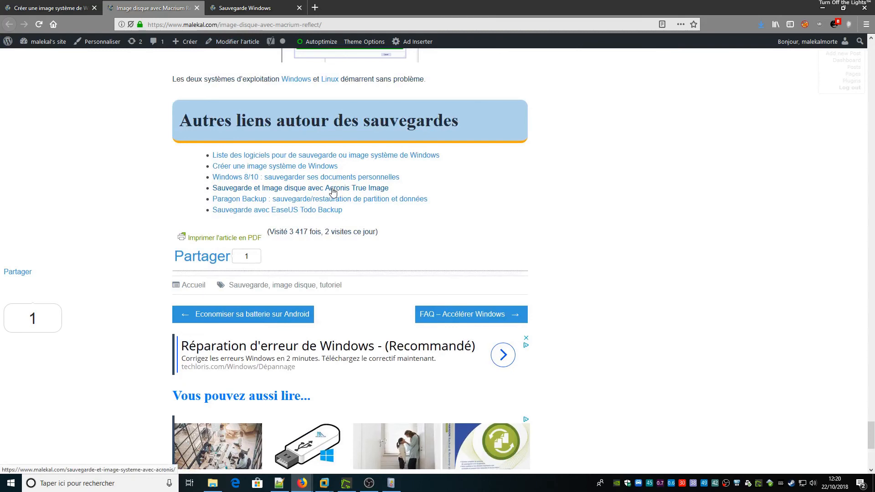
click(245, 8)
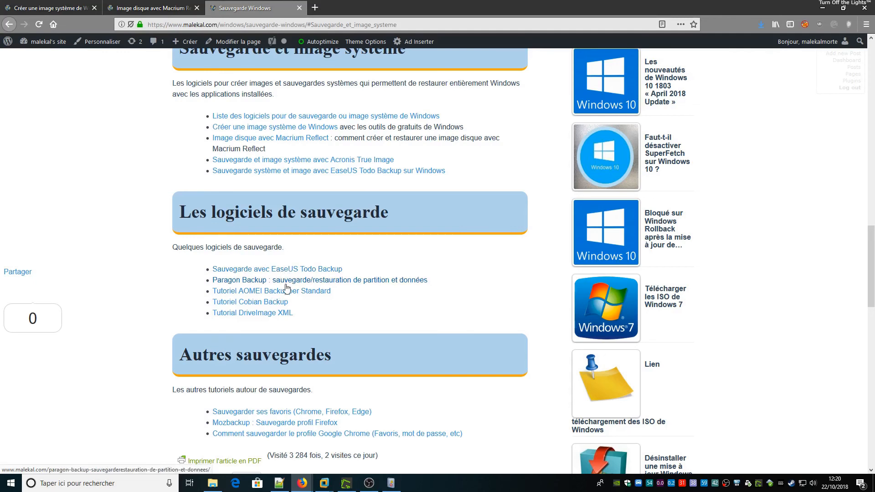
scroll(286, 287, up, 4)
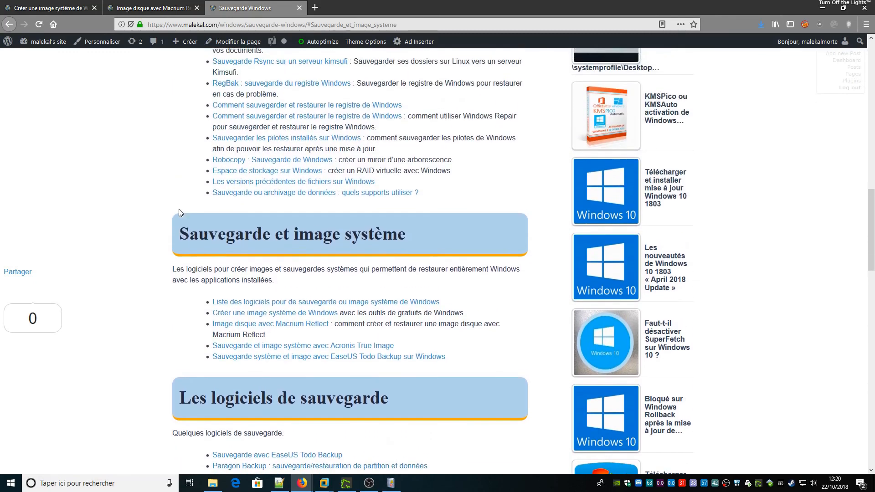
drag(179, 210, 427, 238)
click(307, 334)
scroll(313, 340, up, 1)
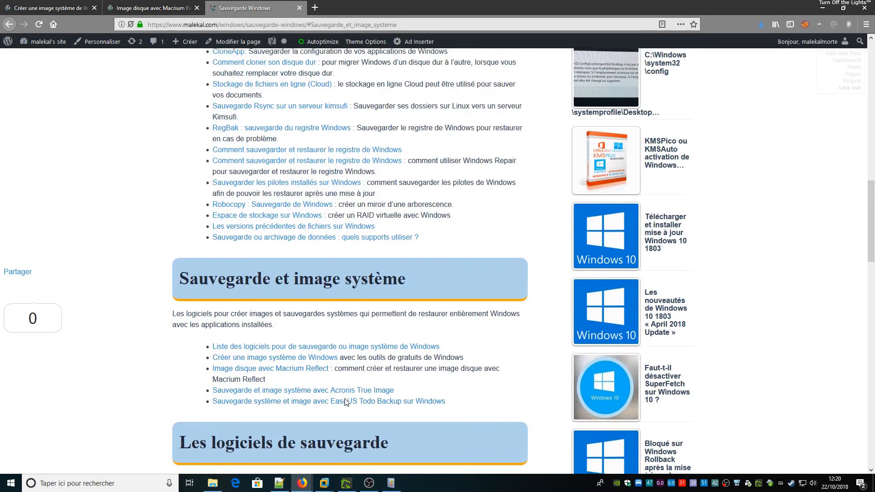
scroll(342, 410, down, 2)
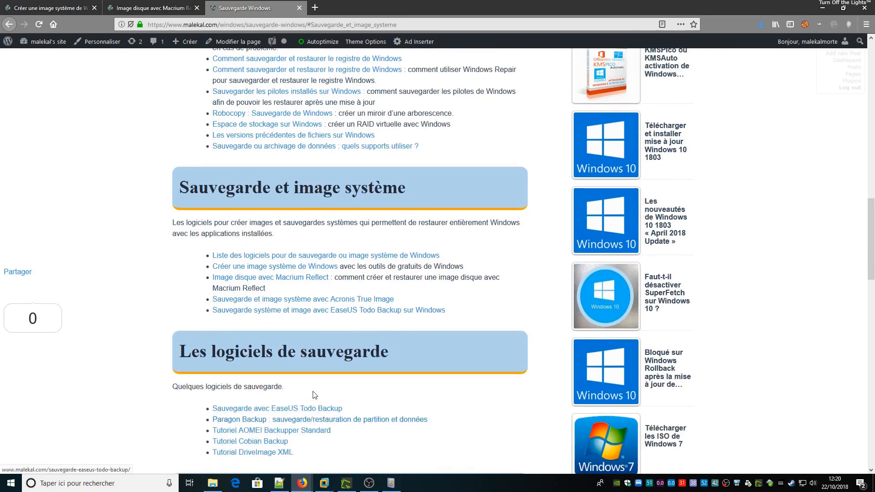
scroll(322, 342, up, 2)
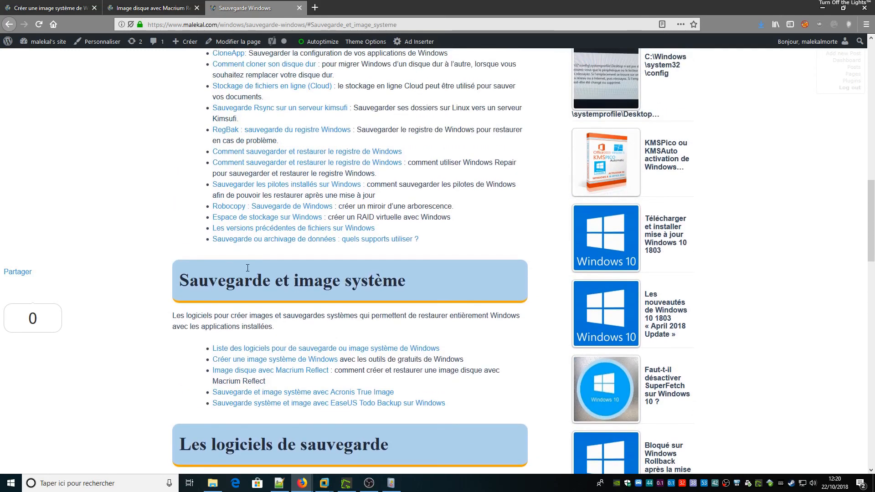
Switch to the article Créer une image système de Windows and look through its title, principle and video sections.
key(ctrl+Tab)
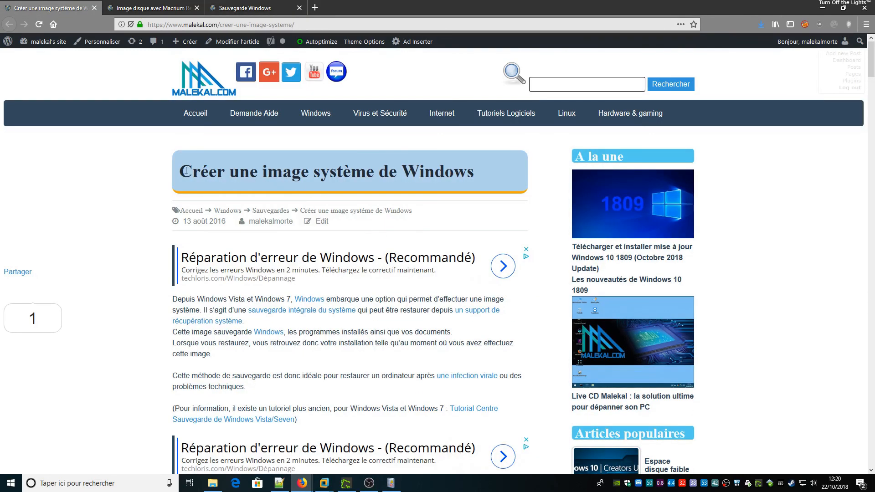
drag(185, 170, 474, 172)
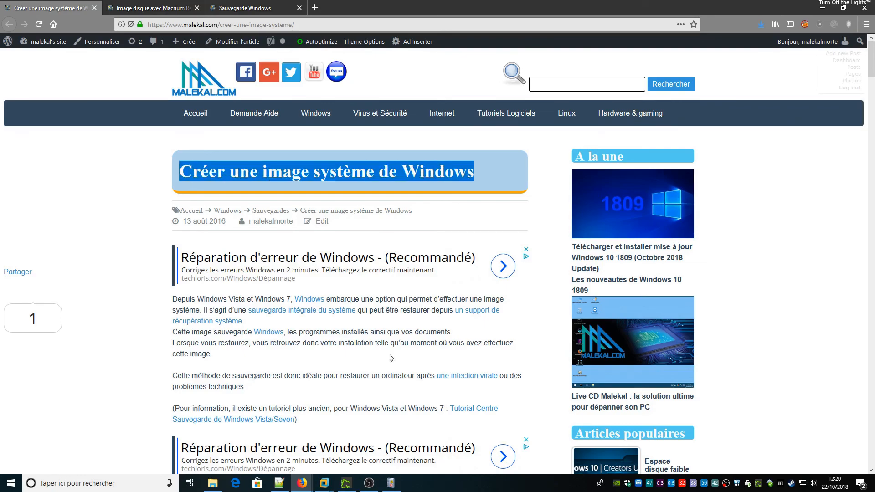
scroll(391, 357, down, 16)
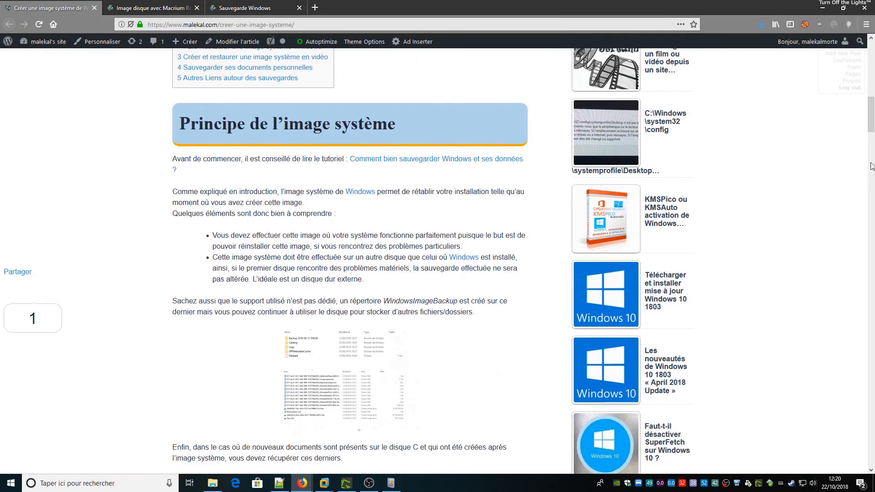
drag(870, 130, 823, 392)
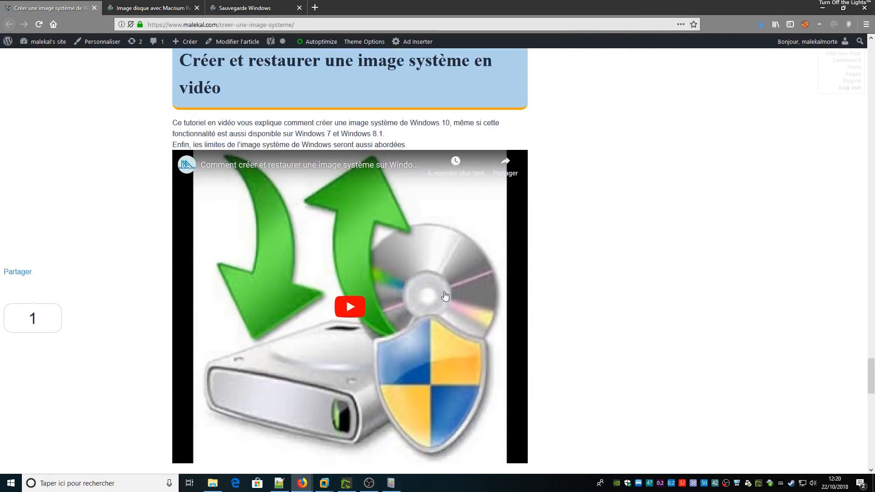
Examine the article's instructions for restoring a Windows system image, from booting the recovery media to the advanced options.
click(871, 342)
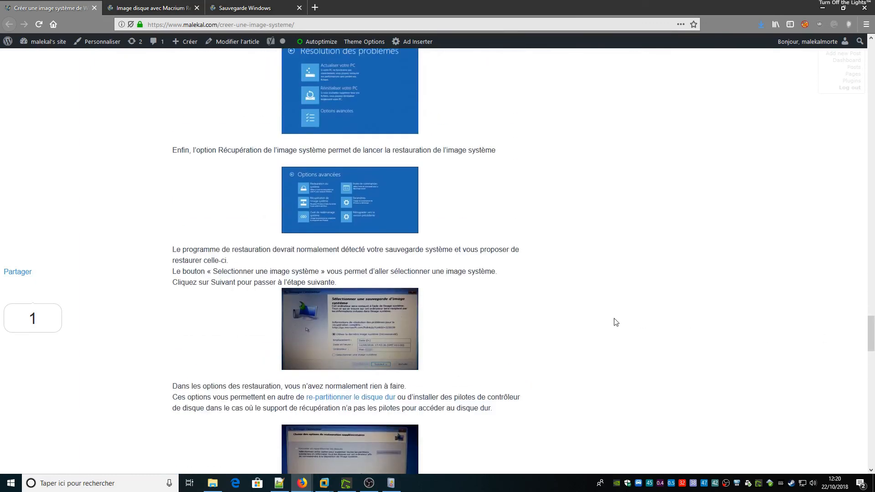
scroll(534, 352, up, 5)
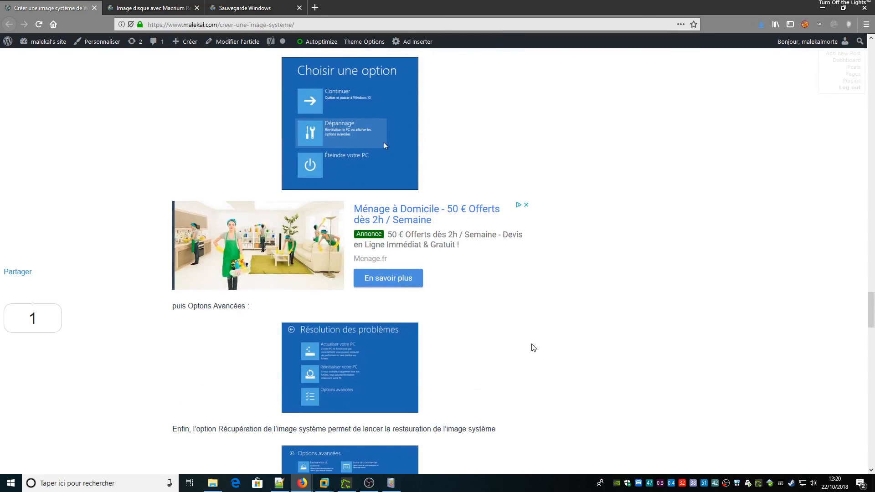
scroll(533, 347, up, 5)
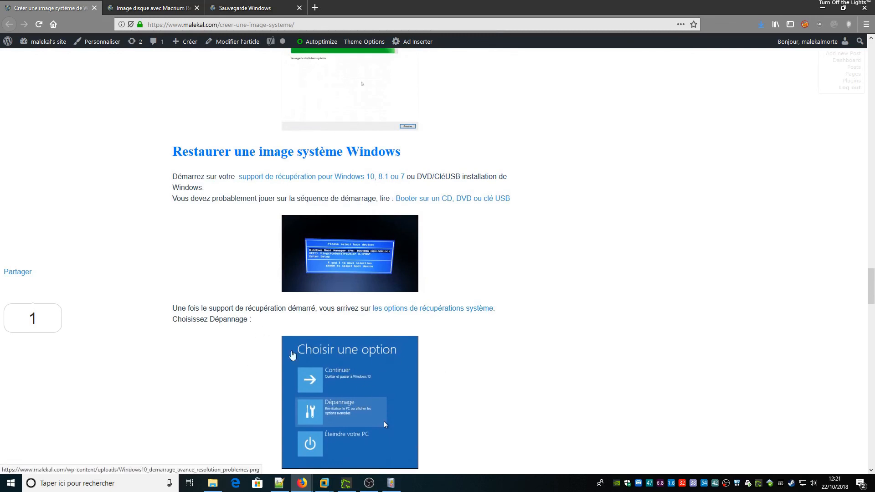
scroll(428, 367, up, 1)
scroll(536, 383, down, 10)
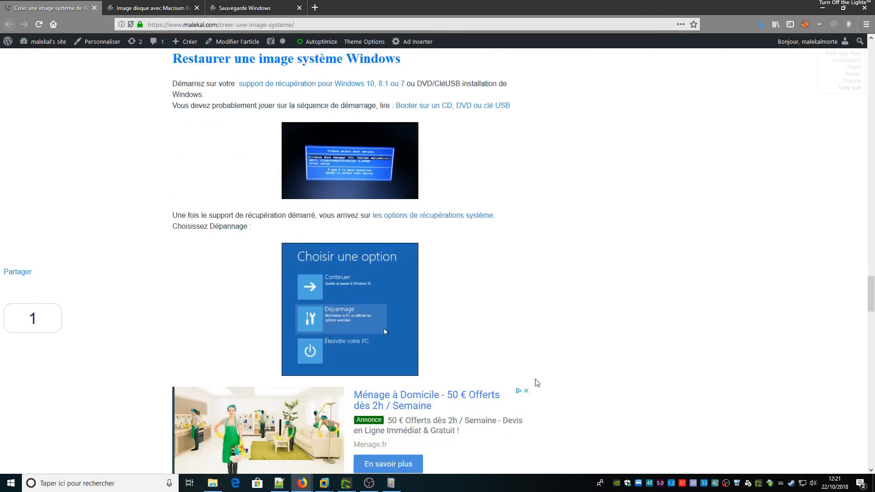
View the Options avancées and Sélectionner une sauvegarde d'image système screenshots full size in new tabs, closing each one.
right_click(371, 291)
click(374, 291)
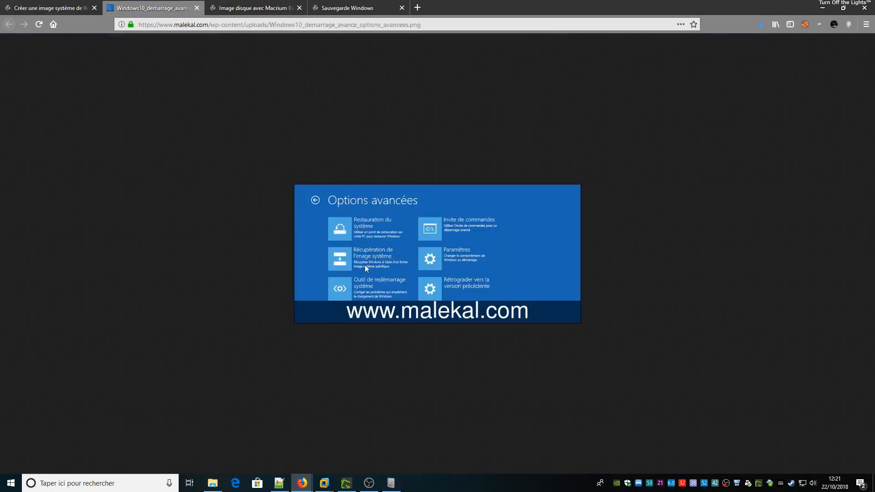
click(197, 8)
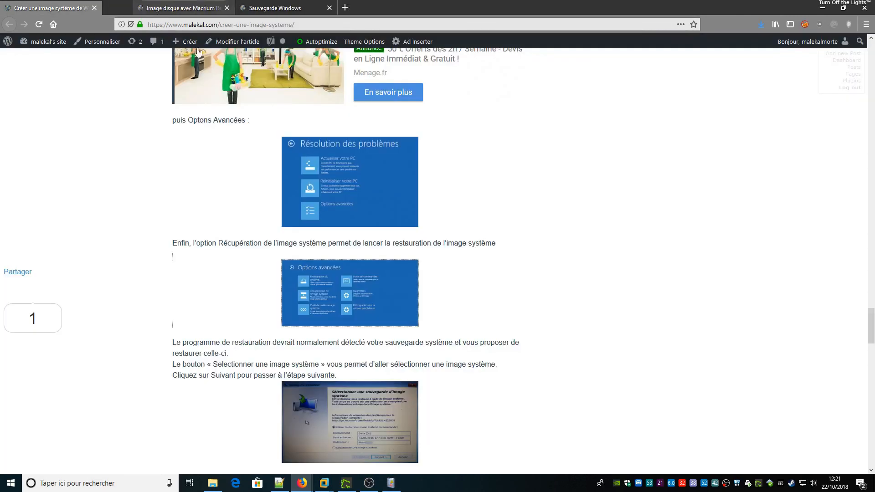
scroll(205, 314, down, 5)
click(340, 191)
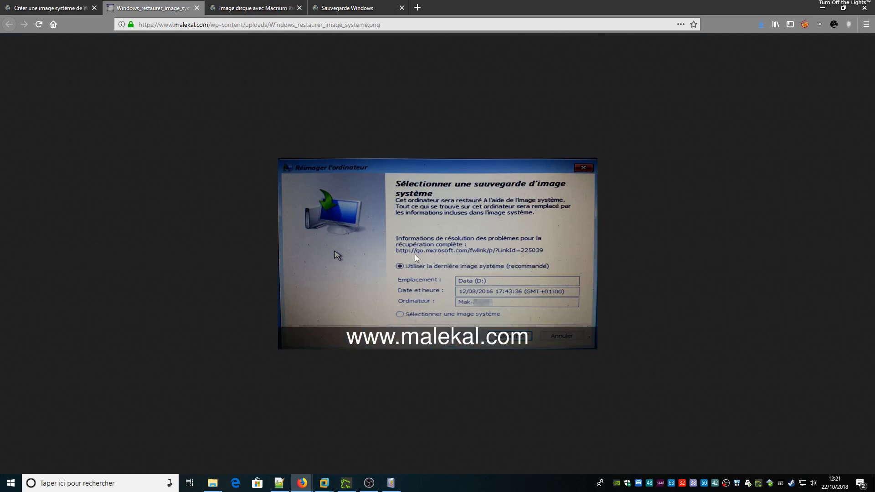
click(197, 8)
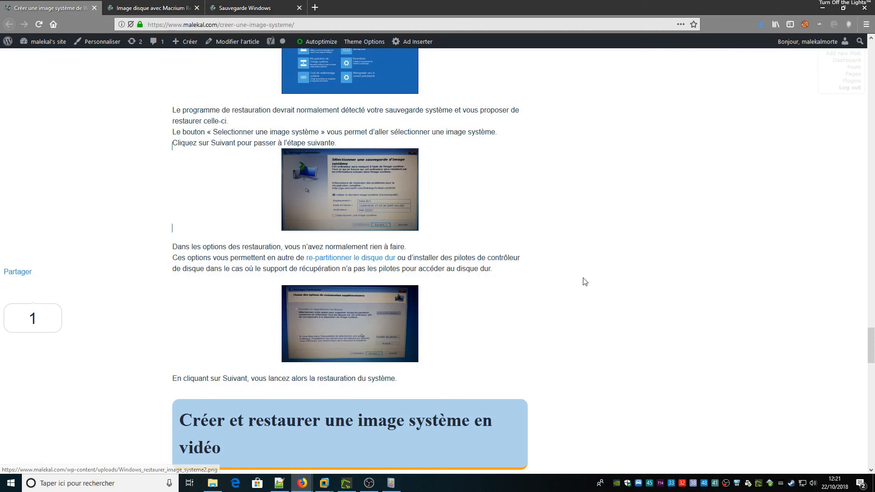
Return to the Sauvegarde Windows page and review its system image and backup software tutorials.
drag(870, 346, 871, 124)
click(147, 7)
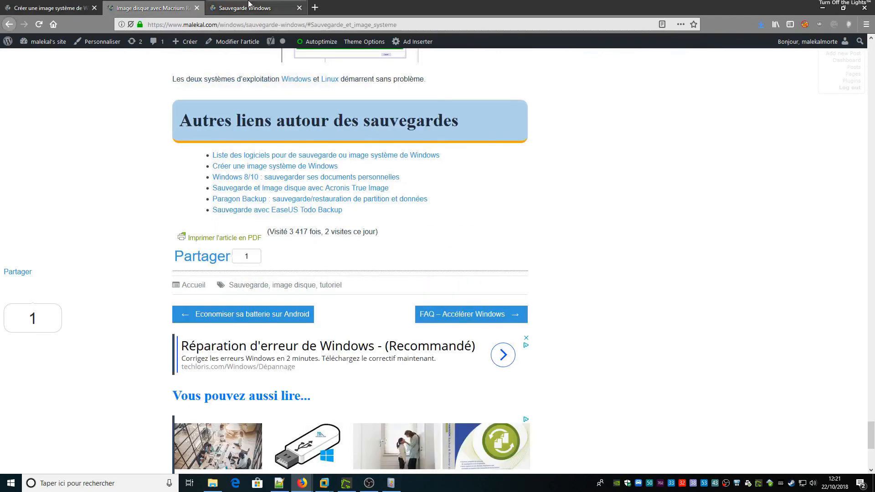
click(250, 6)
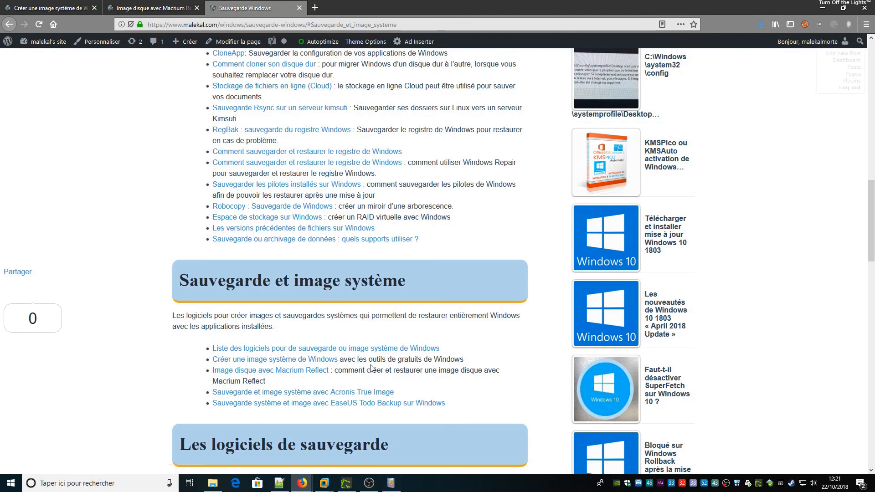
scroll(370, 364, down, 2)
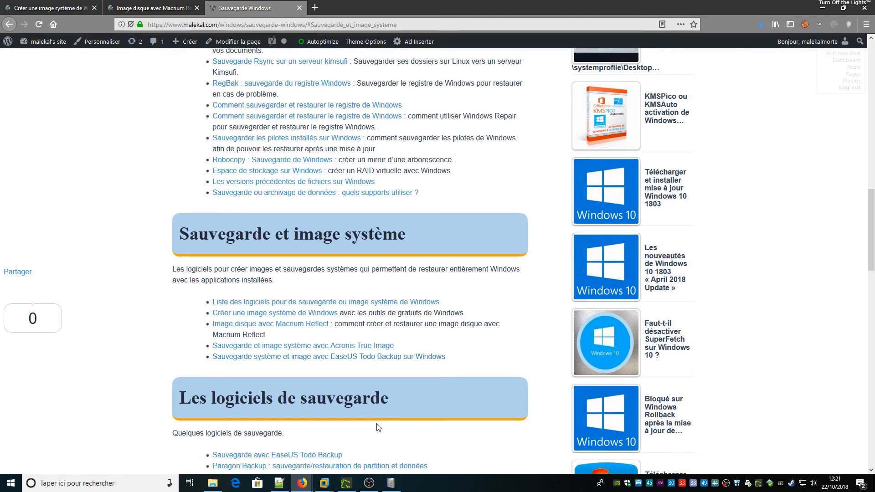
Switch to the Windows 10 x64 virtual machine and move the testdisk-7.0 folder beside Autoruns on its desktop.
mouse_move(324, 483)
click(373, 443)
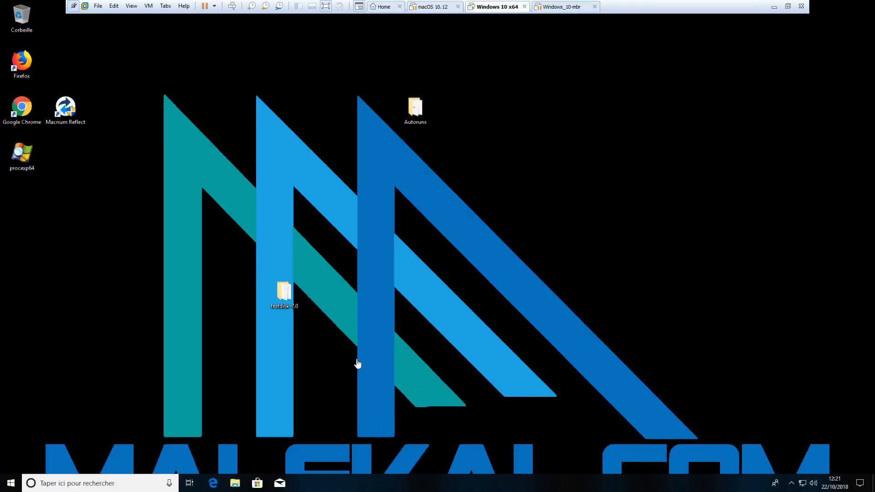
click(8, 485)
click(599, 224)
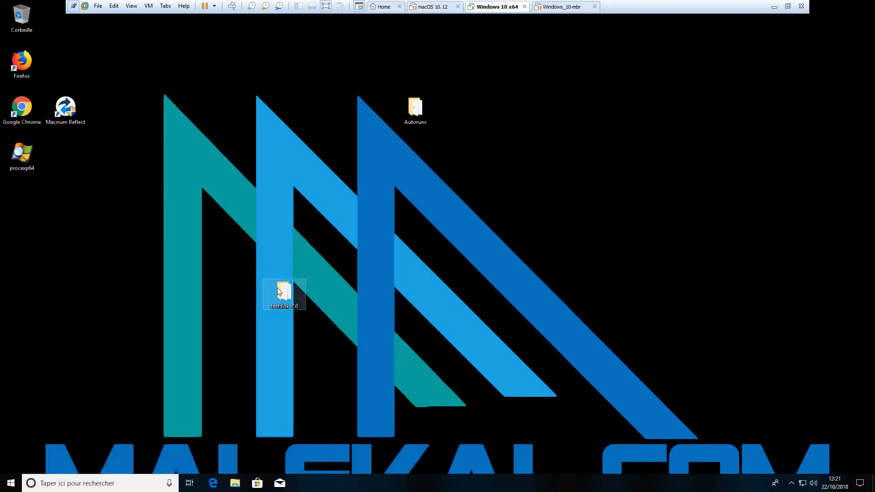
drag(277, 288, 453, 110)
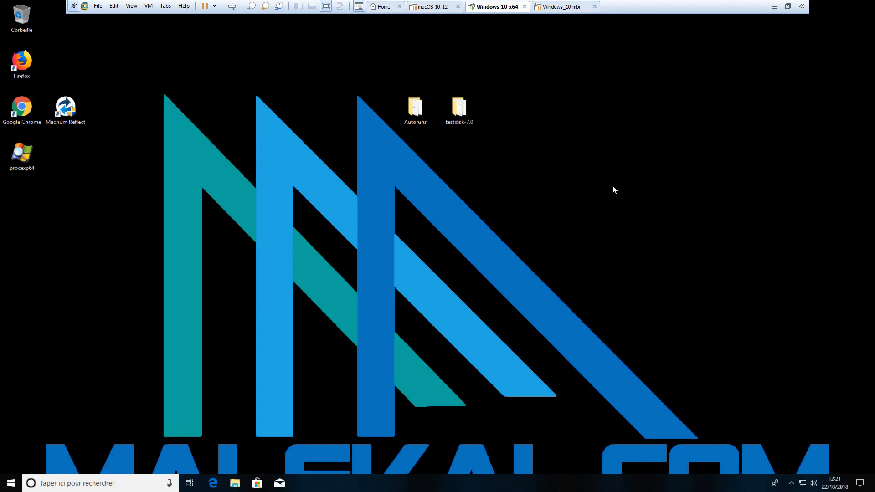